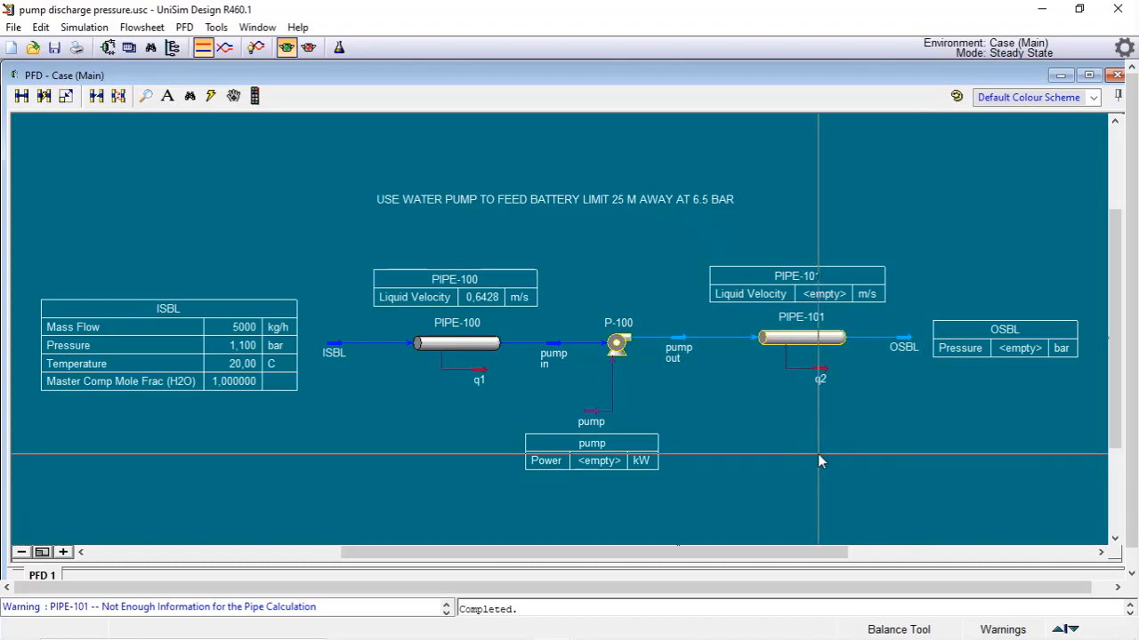
Set the pump out stream's pressure to 7 bar
double_click(682, 345)
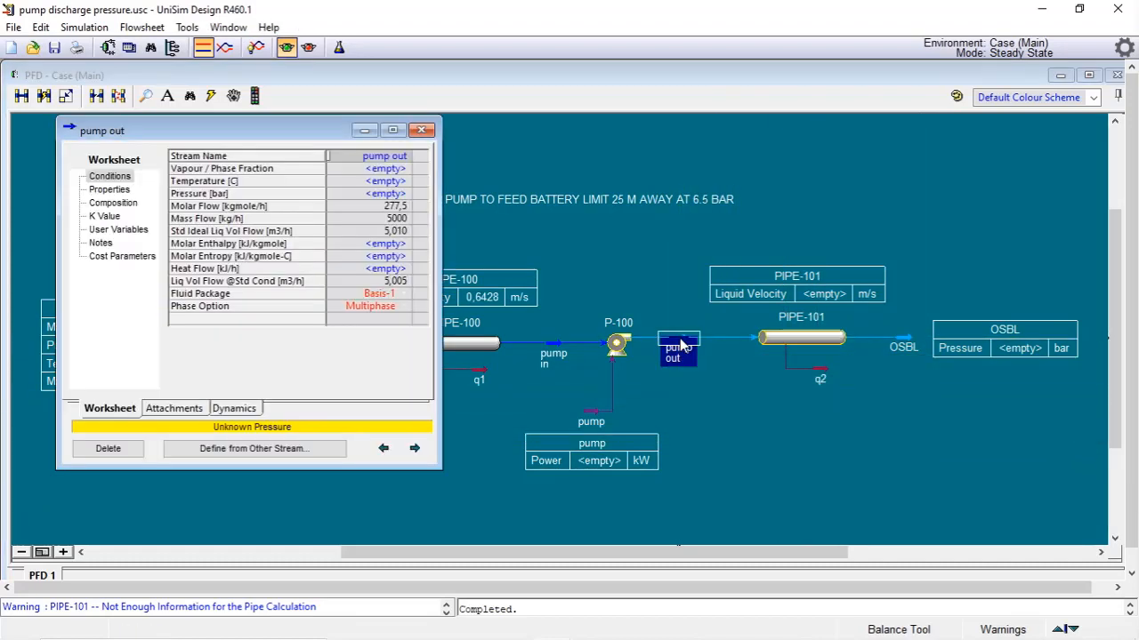
left_click(372, 197)
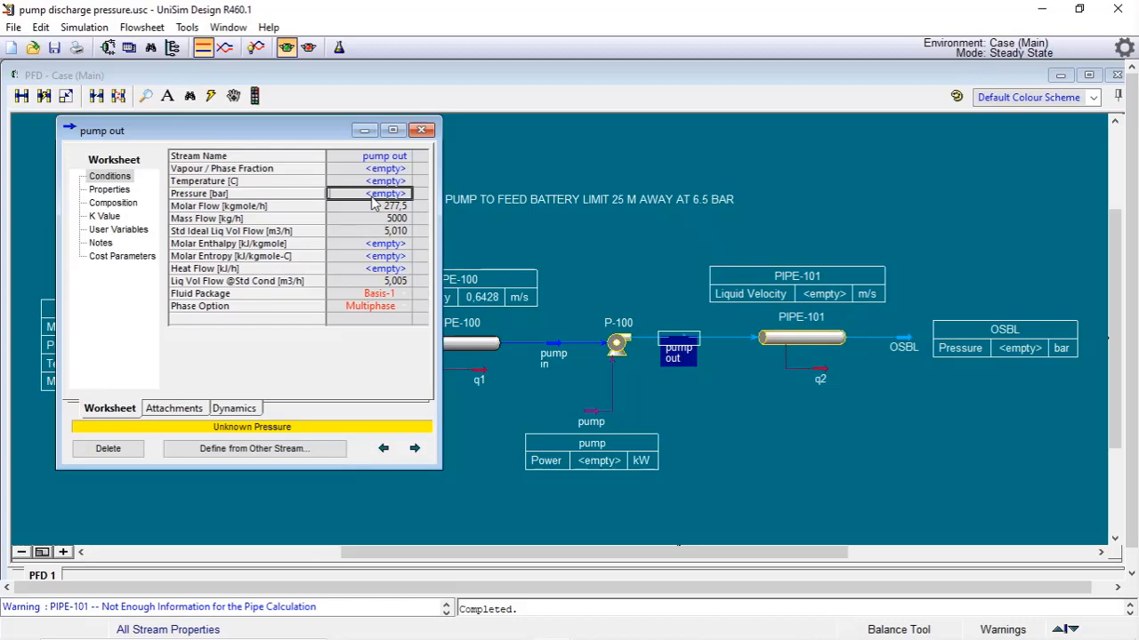
type("7")
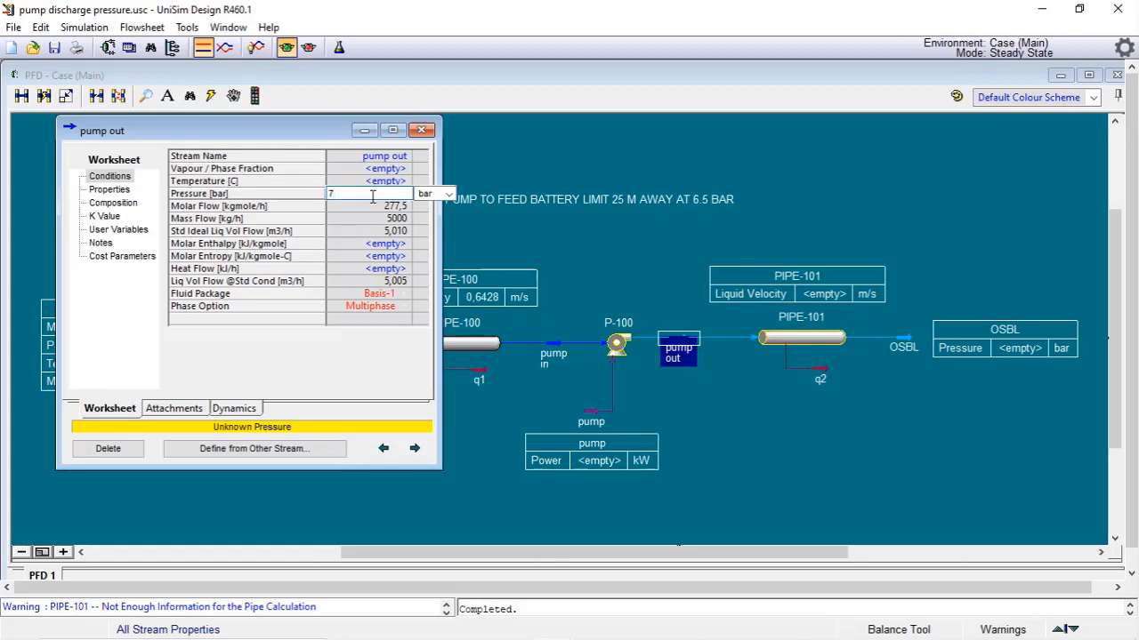
key("Return")
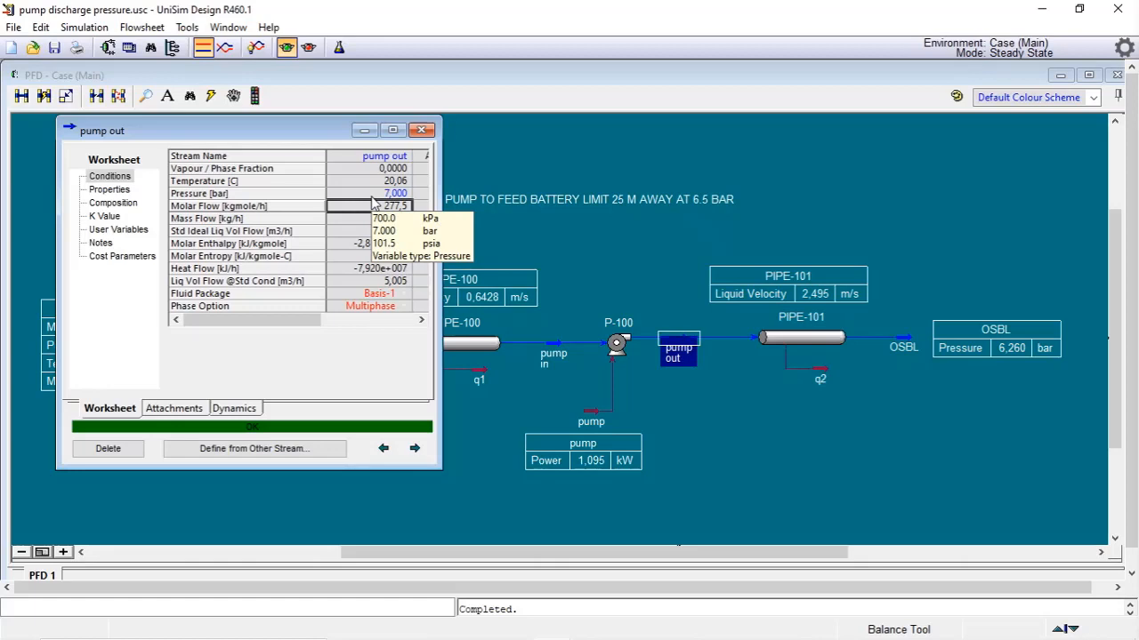
Set the pump out stream's pressure to 7.5 bar
left_click(372, 196)
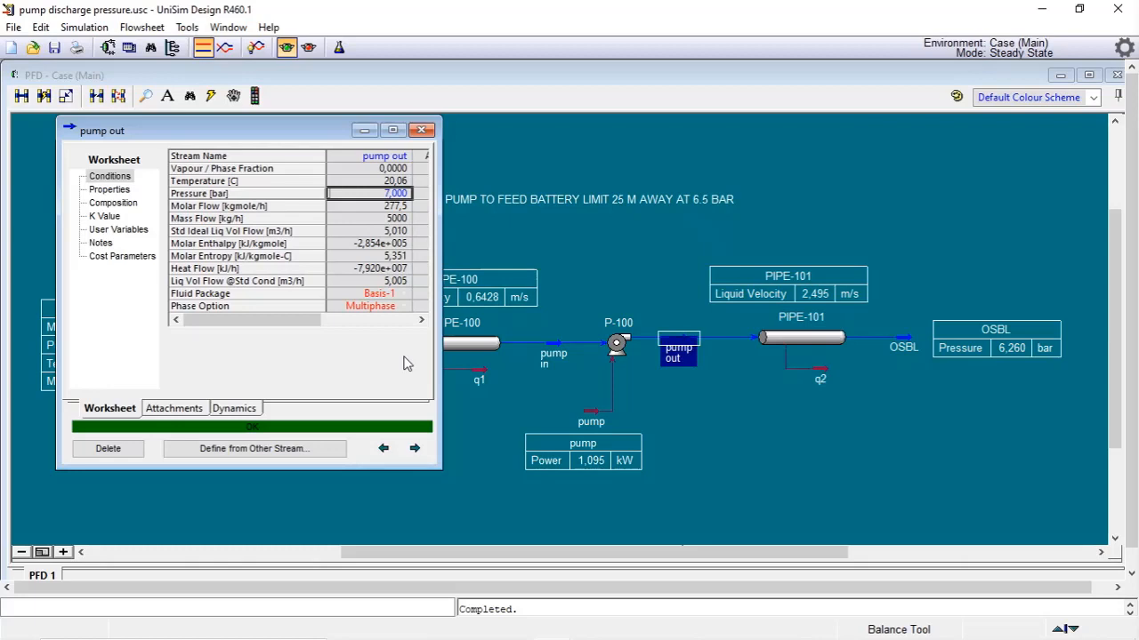
mouse_move(397, 196)
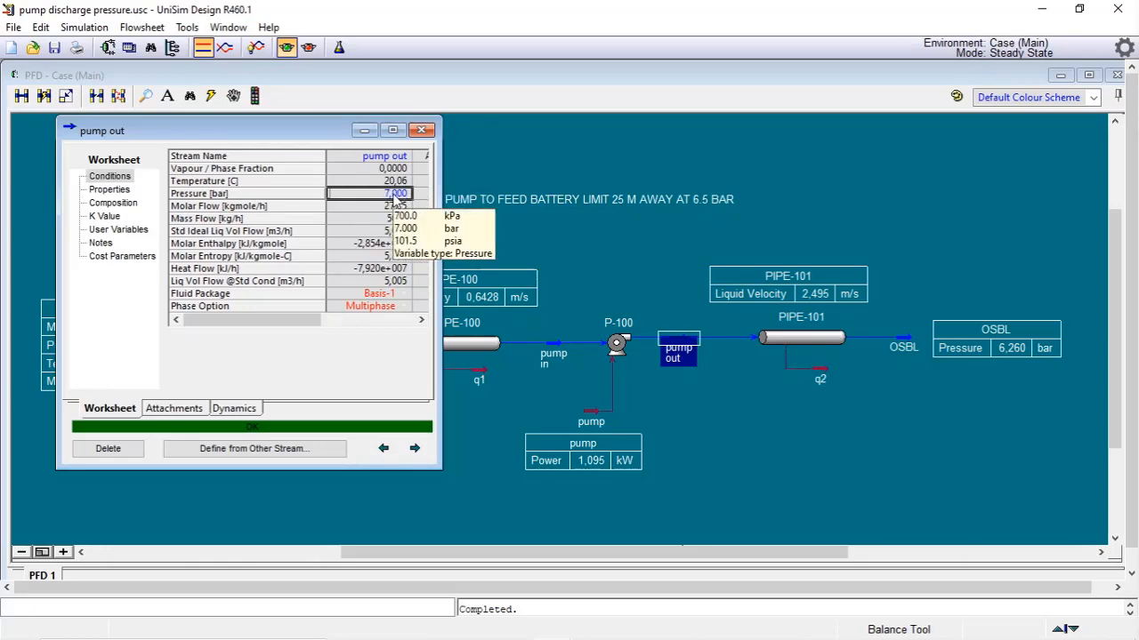
type("7,3")
key("Return")
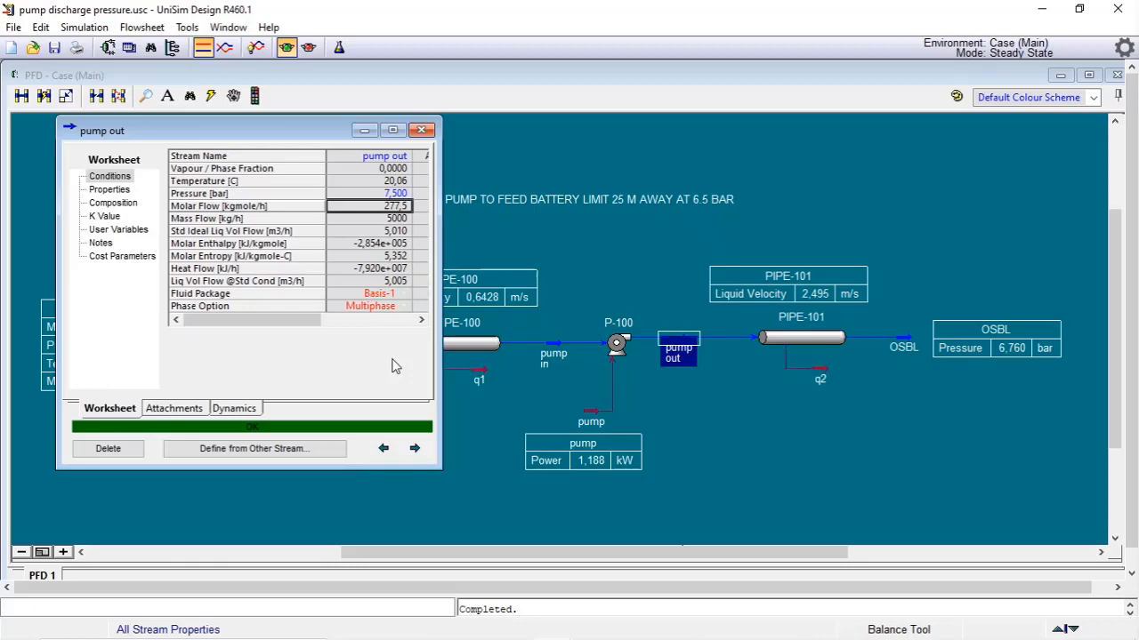
Add an Adjust to the flowsheet and set its adjusted variable to the pump out stream's Pressure
left_click(256, 96)
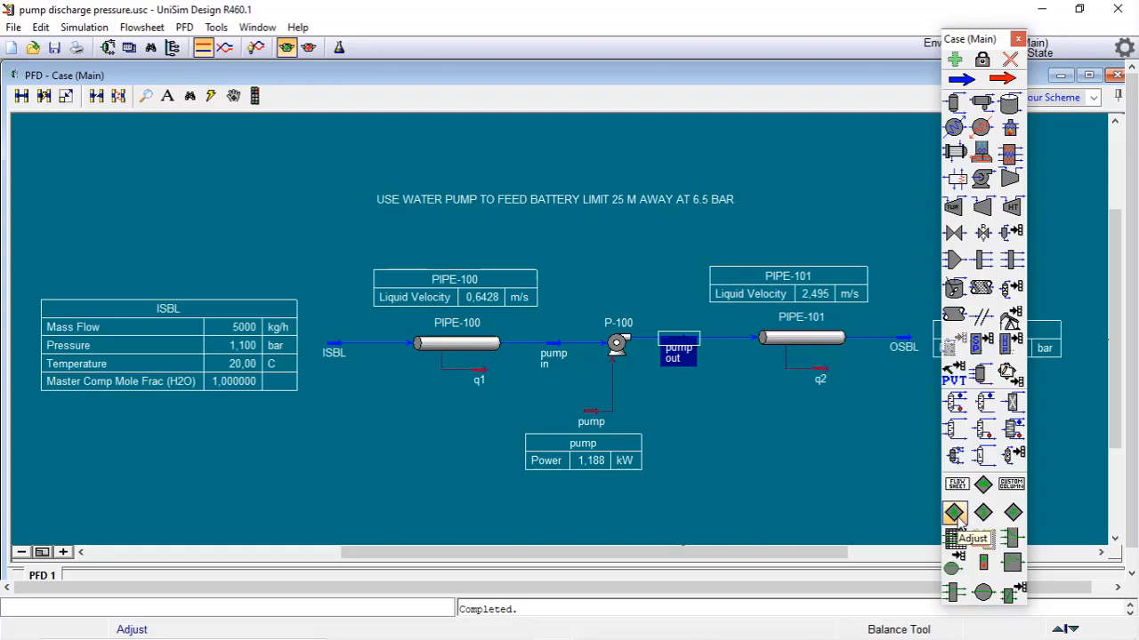
left_click_drag(955, 523, 774, 217)
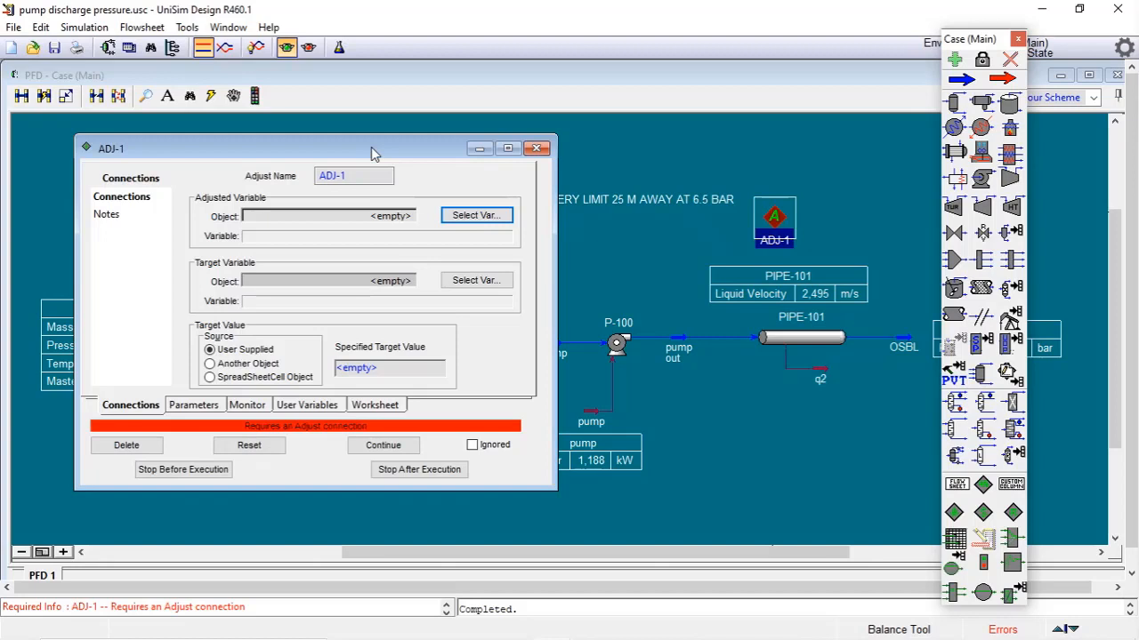
left_click(471, 216)
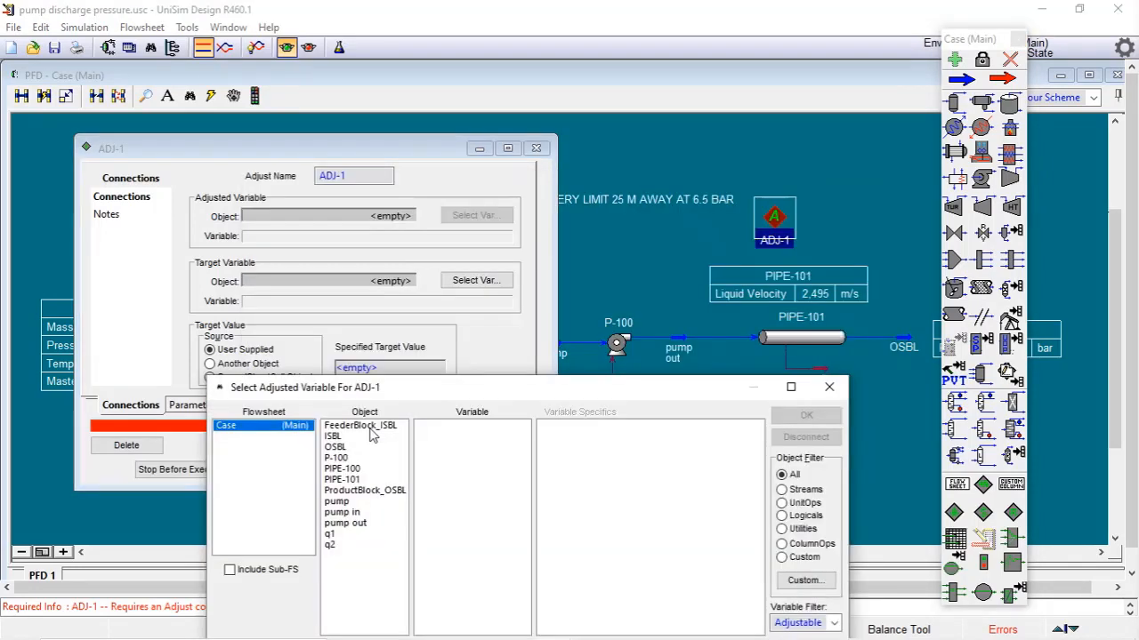
left_click(351, 525)
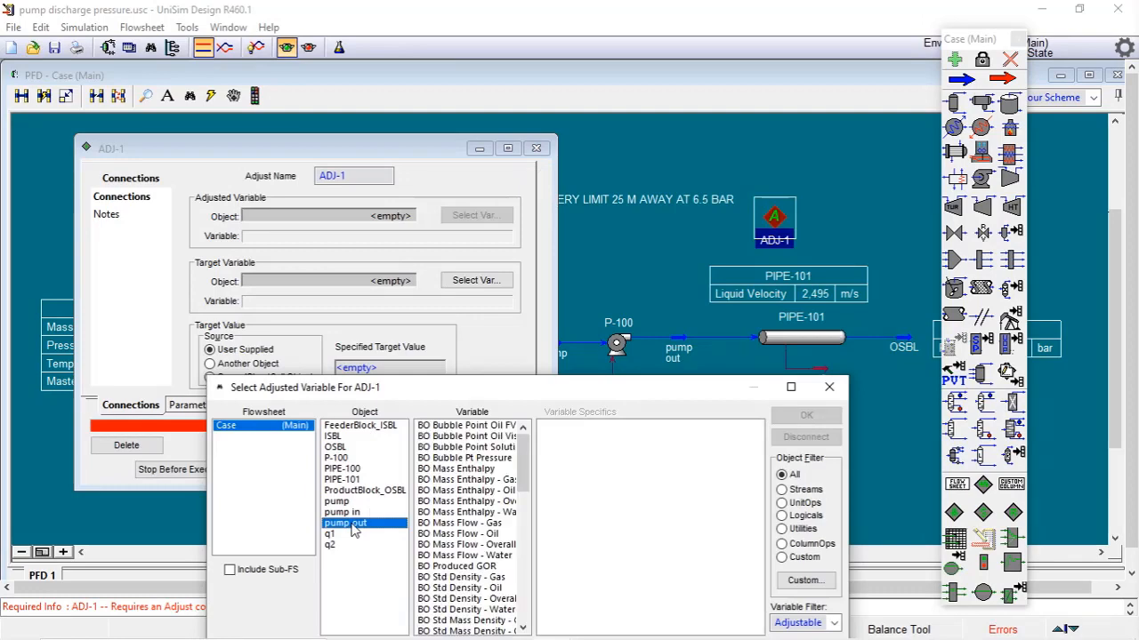
left_click_drag(510, 391, 503, 96)
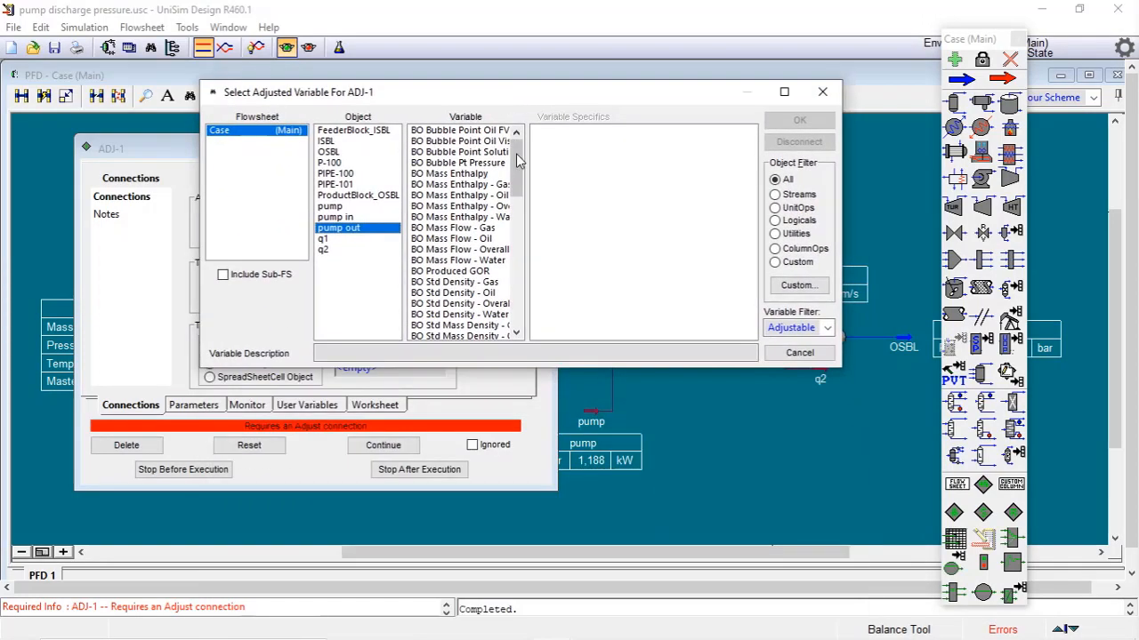
left_click_drag(516, 154, 515, 289)
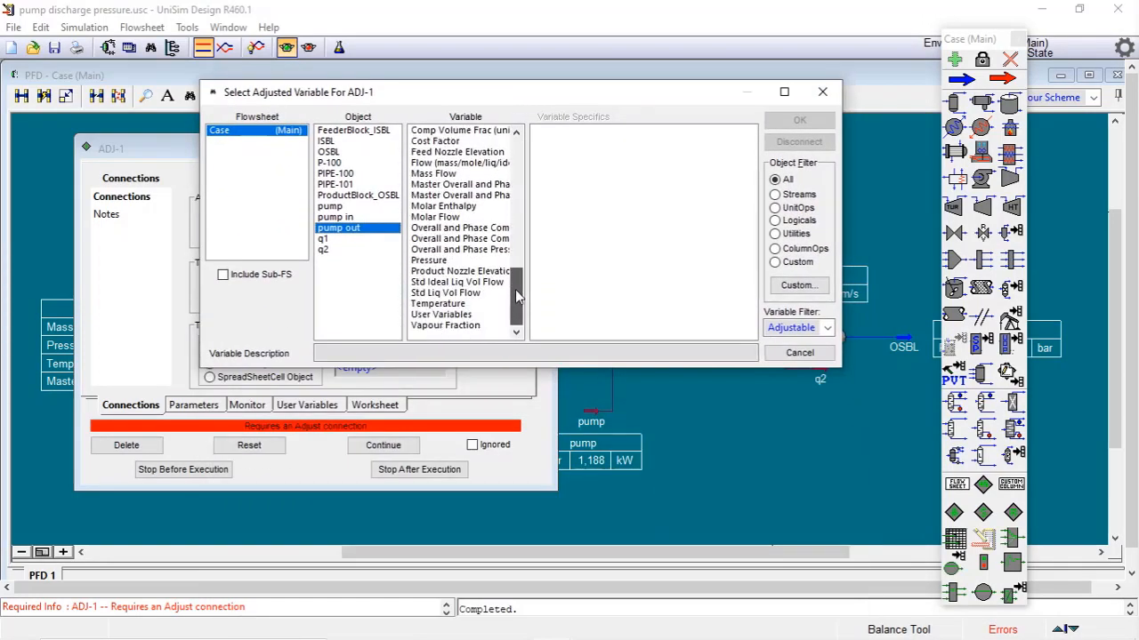
left_click(450, 265)
left_click(844, 216)
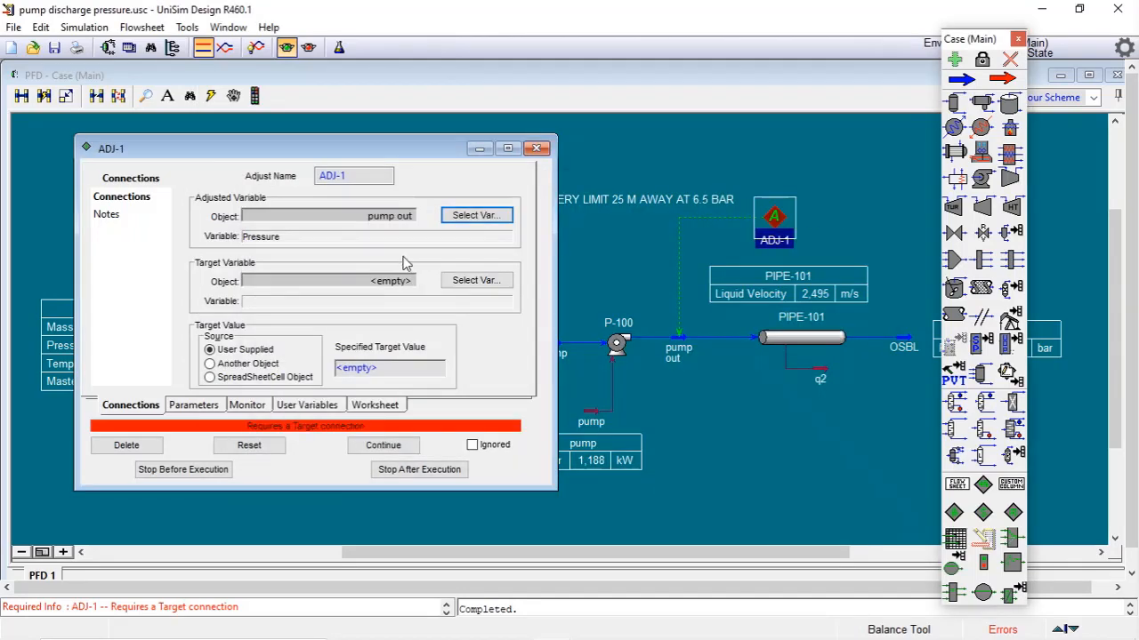
Set the Adjust's target variable to OSBL Pressure with a specified target value of 6.5 bar
left_click(463, 283)
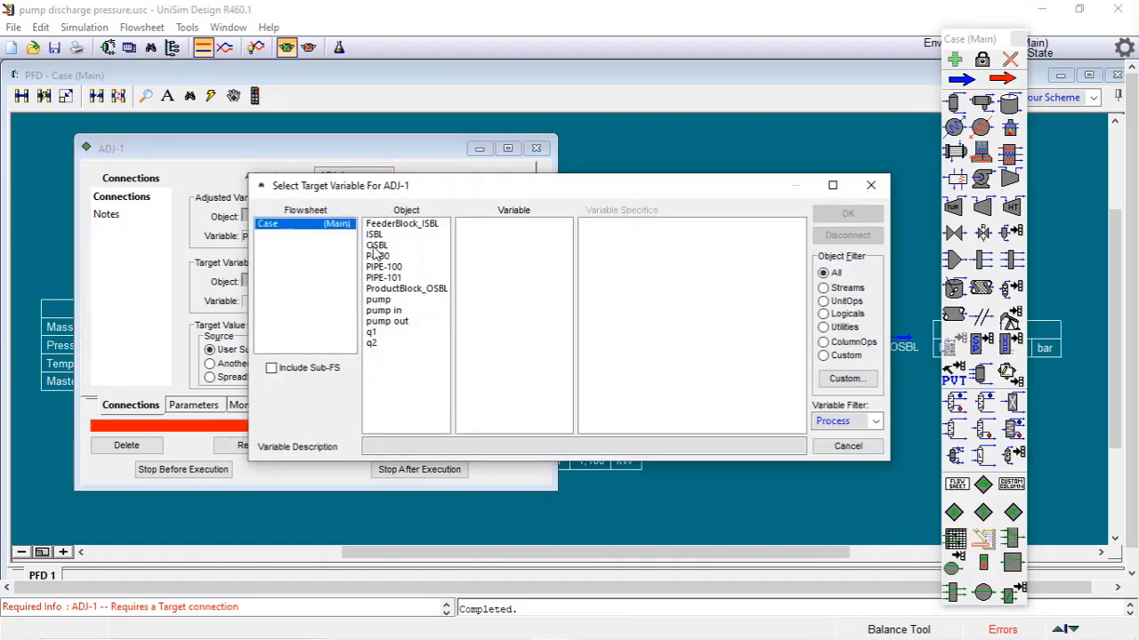
left_click(376, 245)
left_click_drag(564, 240, 564, 385)
left_click(485, 353)
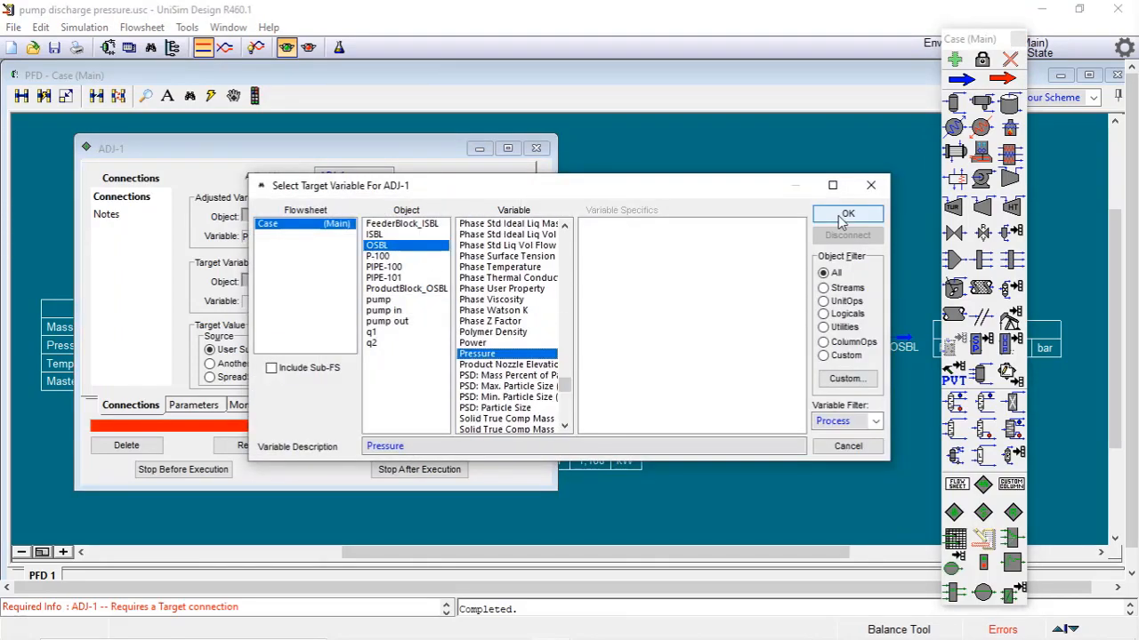
left_click(846, 214)
left_click(380, 372)
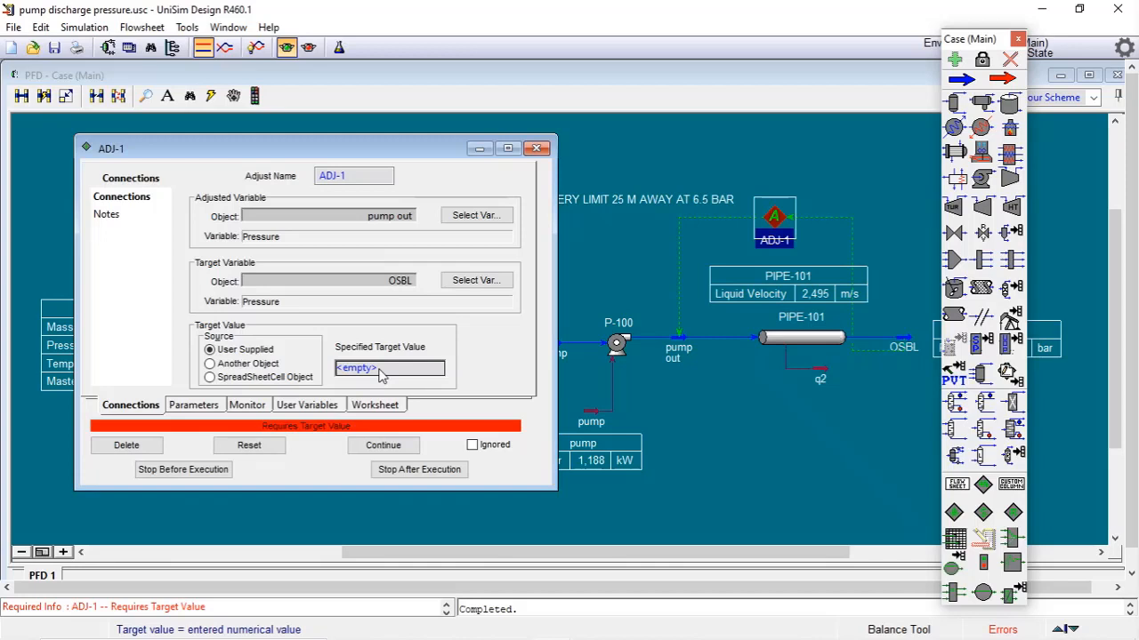
type("6.5")
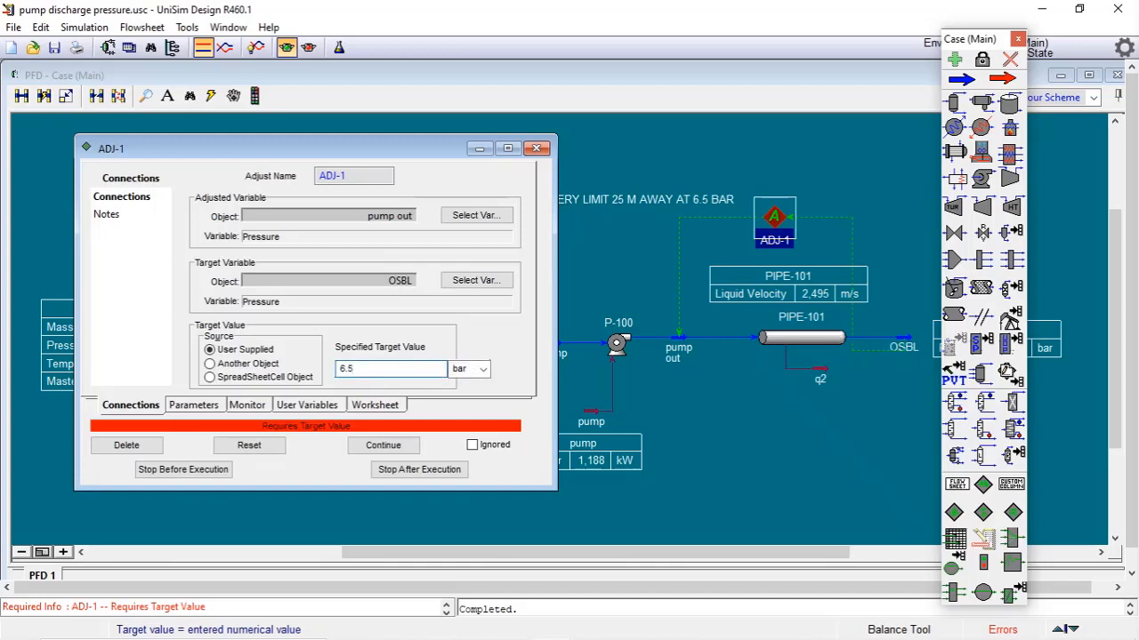
key("Return")
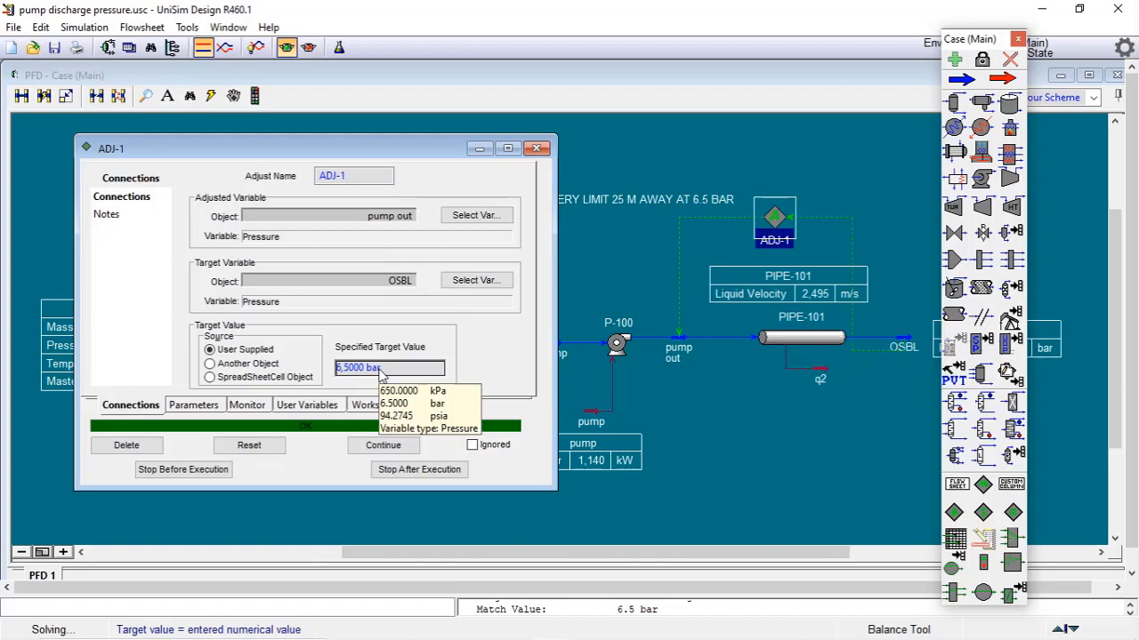
Show the pump out stream's pressure as a data table on the flowsheet
double_click(678, 349)
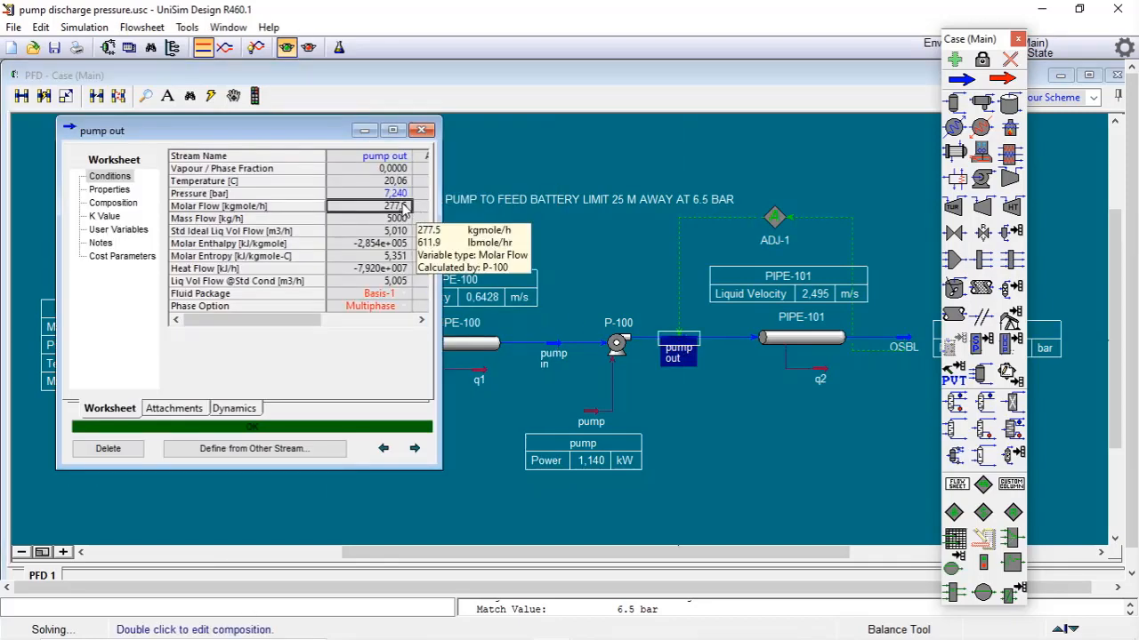
left_click(762, 436)
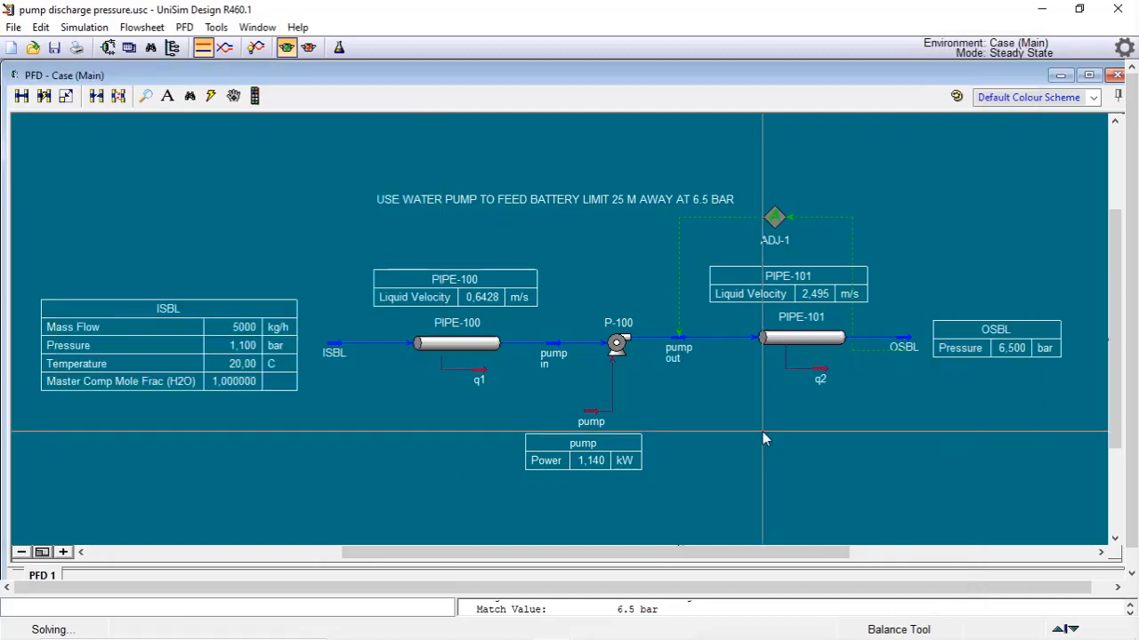
left_click(716, 376)
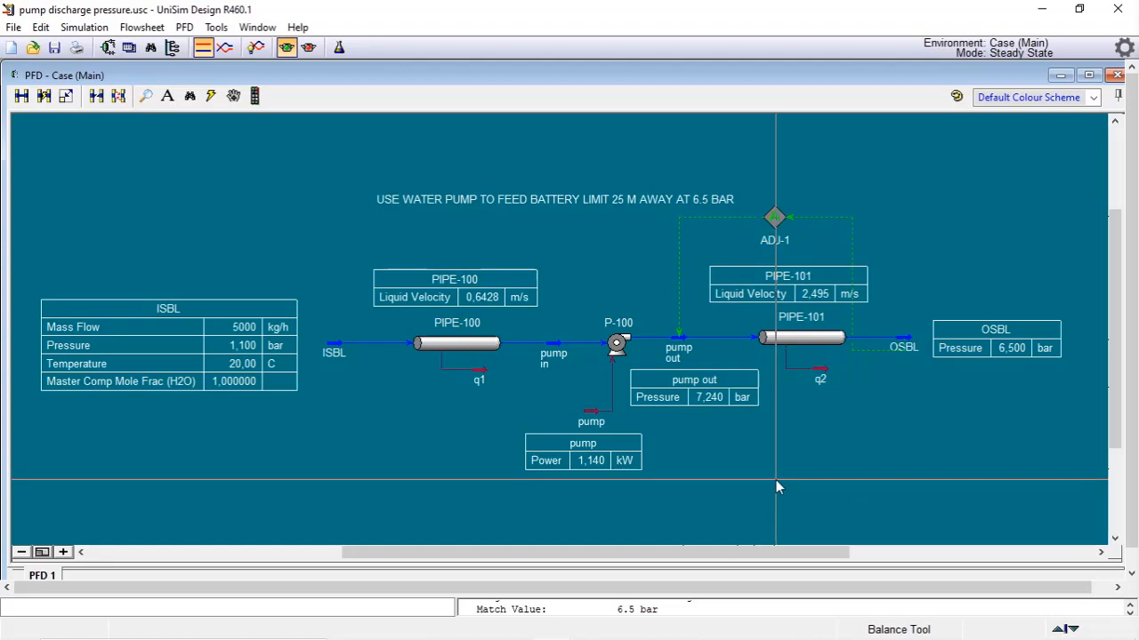
Change the ADJ-1 specified target value to 8 bar
left_click(774, 220)
double_click(774, 223)
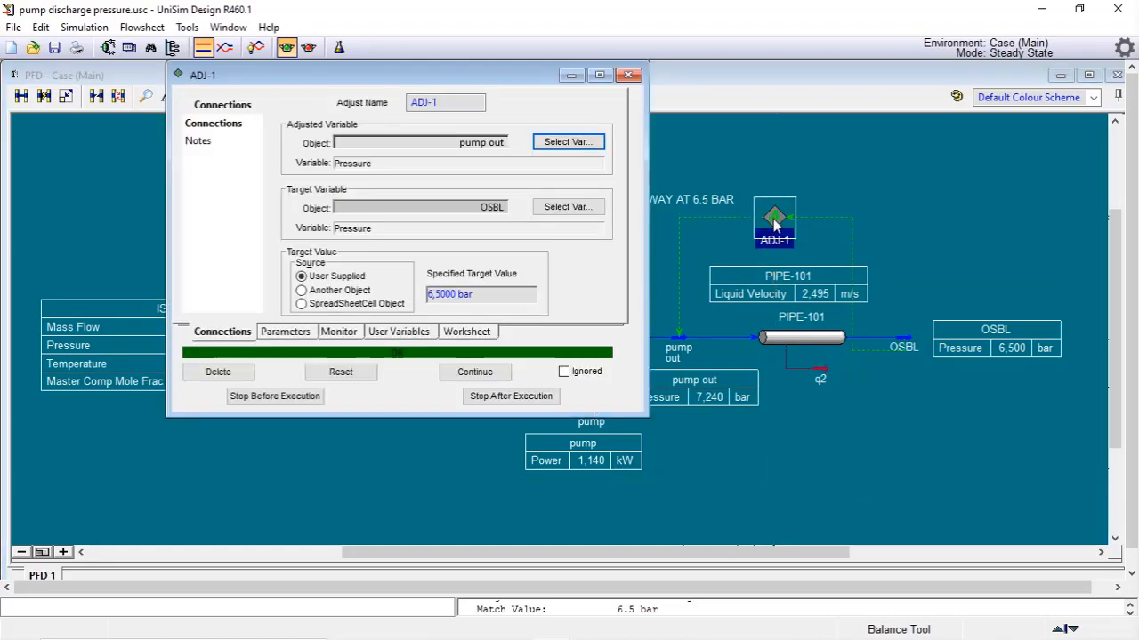
left_click(511, 298)
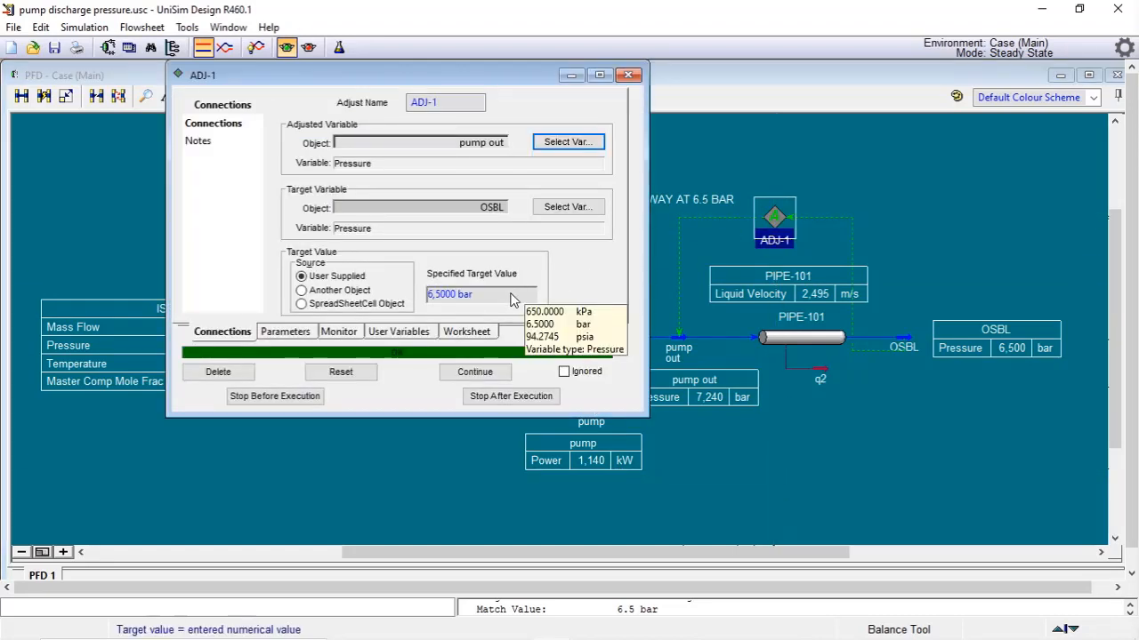
left_click(456, 302)
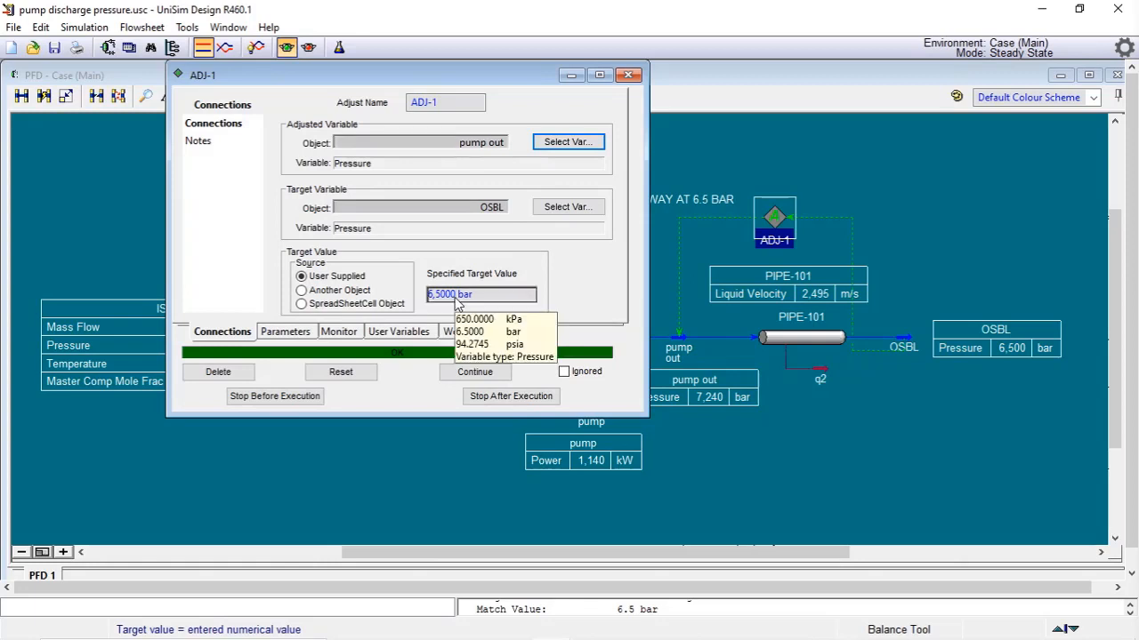
type("8")
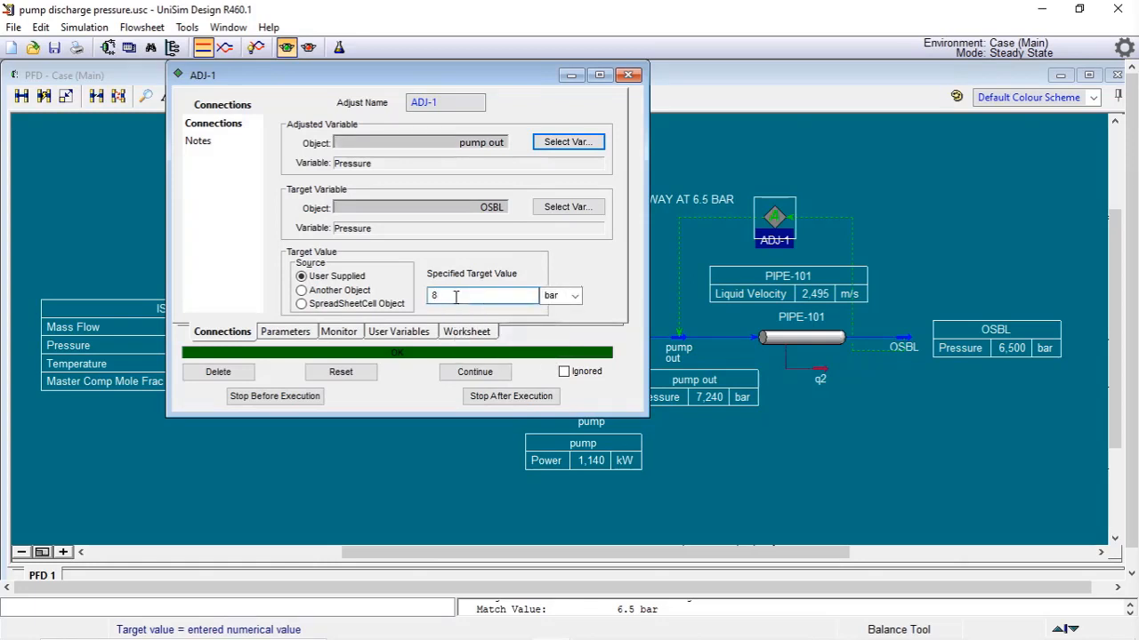
key("Return")
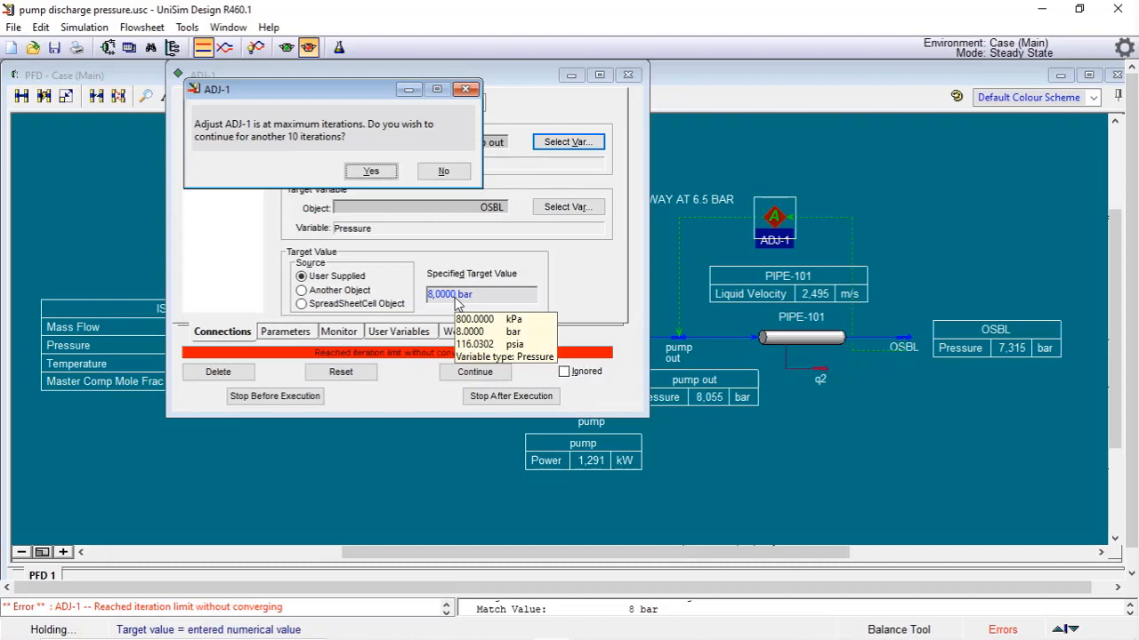
Raise the Adjust's maximum iterations to 1000 and continue solving ADJ-1
left_click(448, 172)
mouse_move(529, 305)
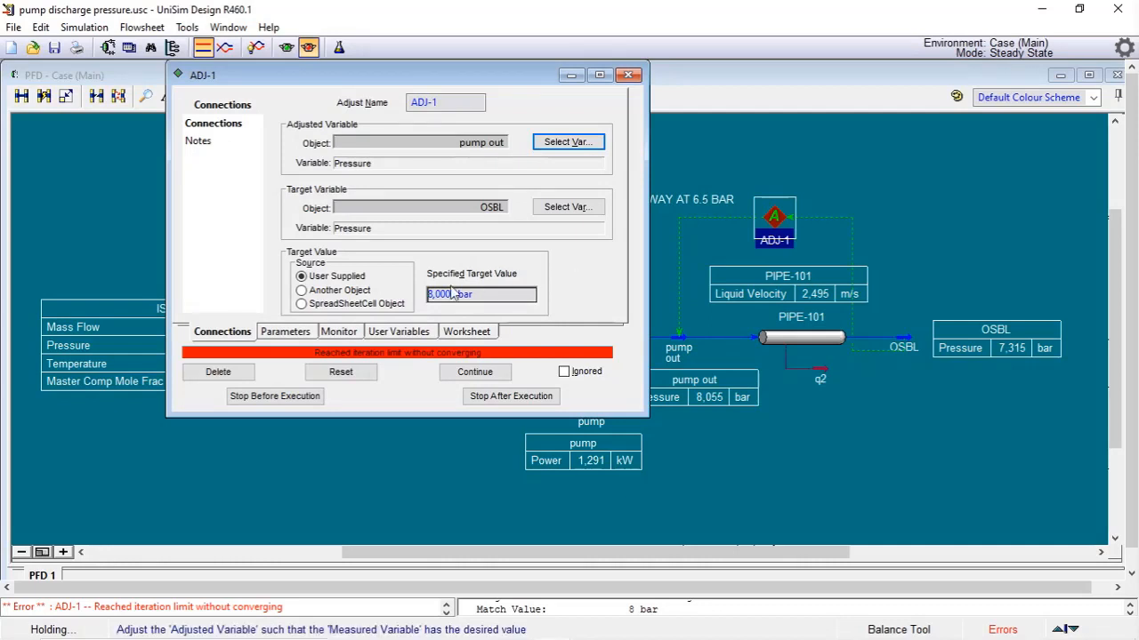
left_click(285, 332)
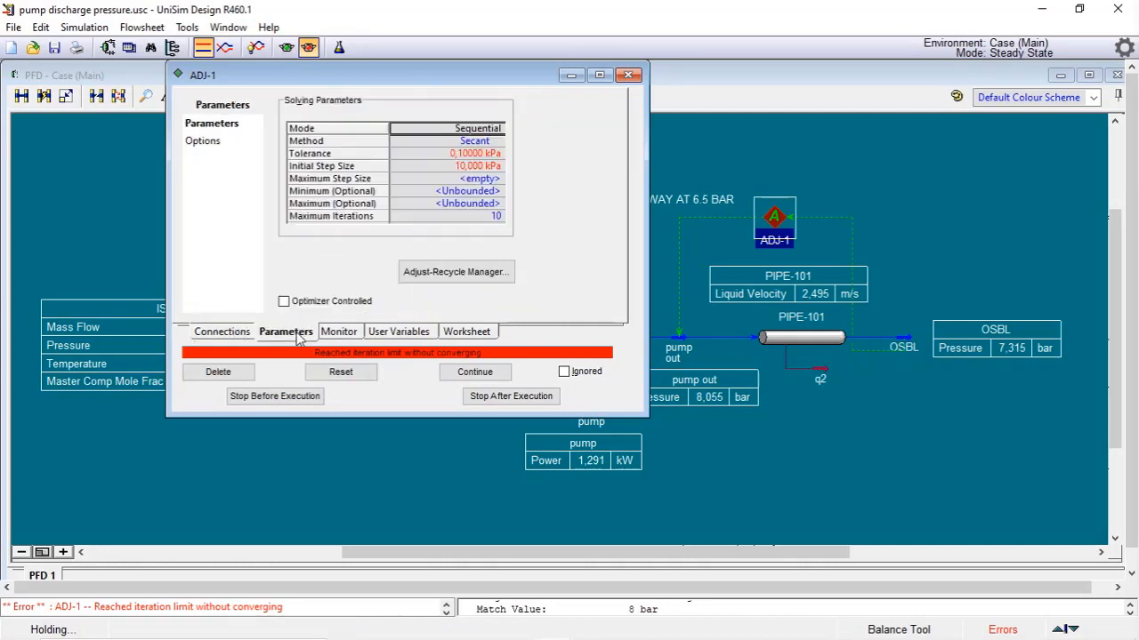
left_click(485, 218)
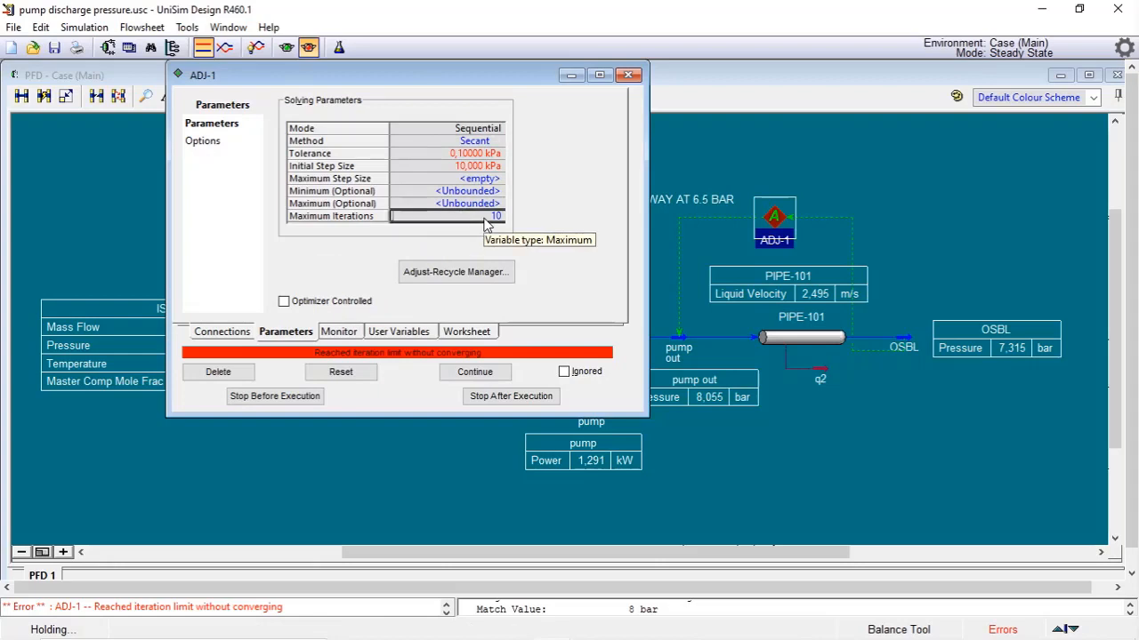
type("1000")
key("Return")
left_click(221, 335)
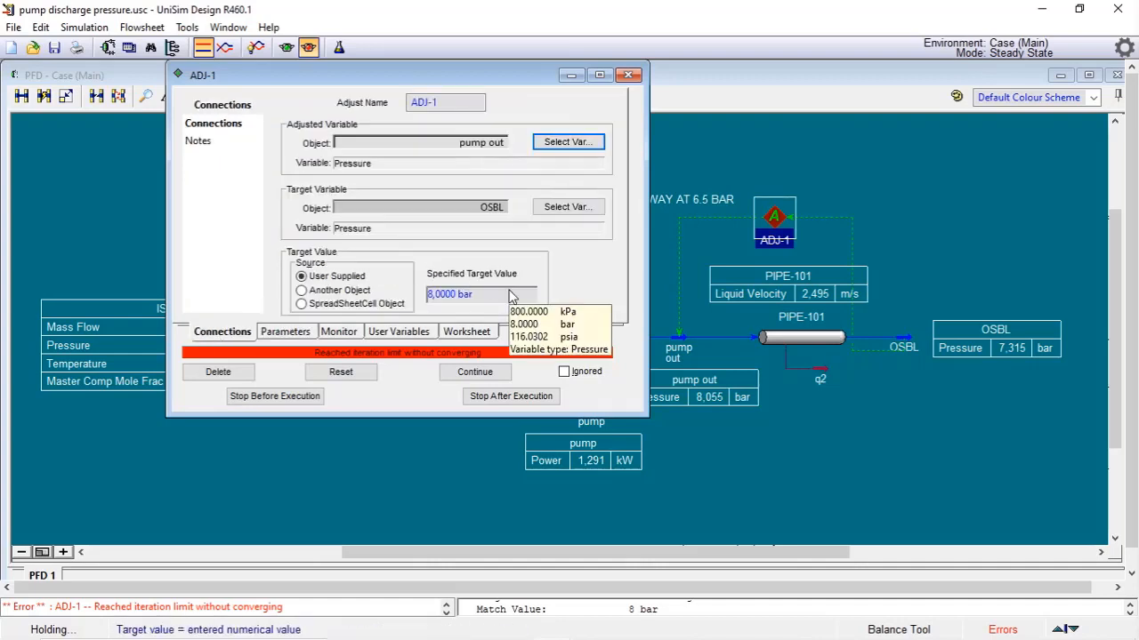
left_click(474, 372)
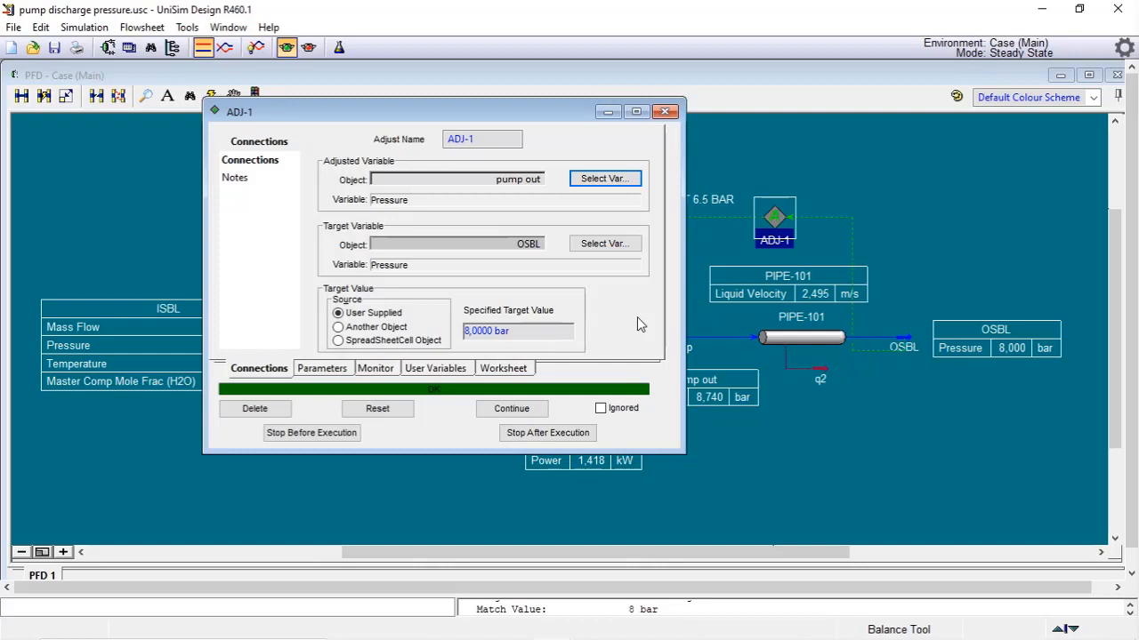
left_click(665, 111)
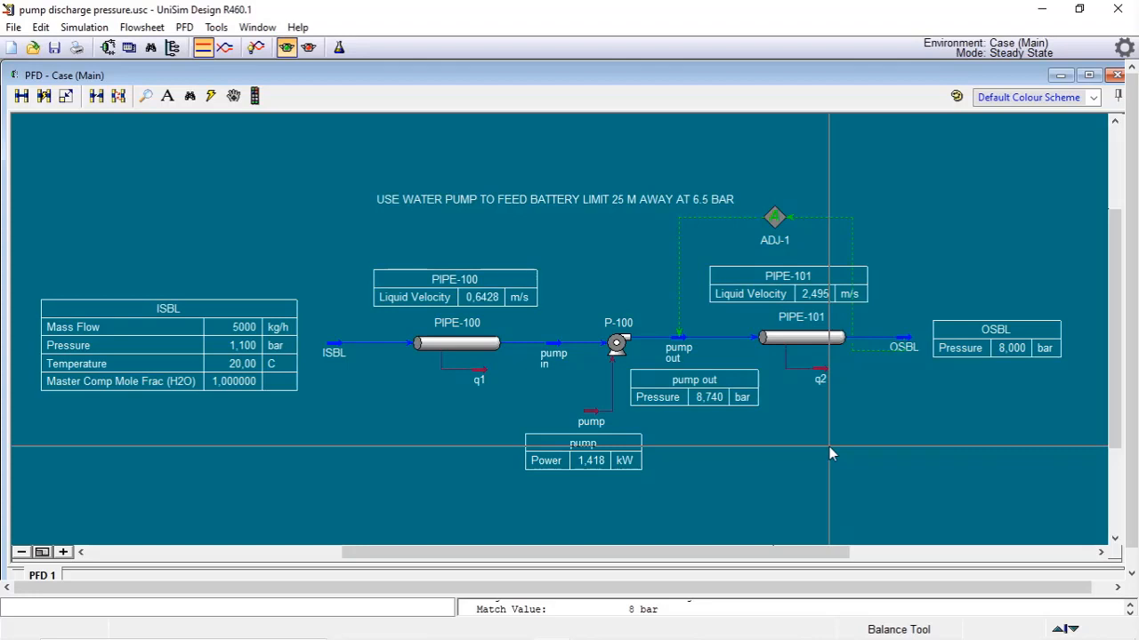
Change PIPE-101's nominal diameter to 38.10 mm on Schedule 40 and close the pipe dialogs
double_click(799, 337)
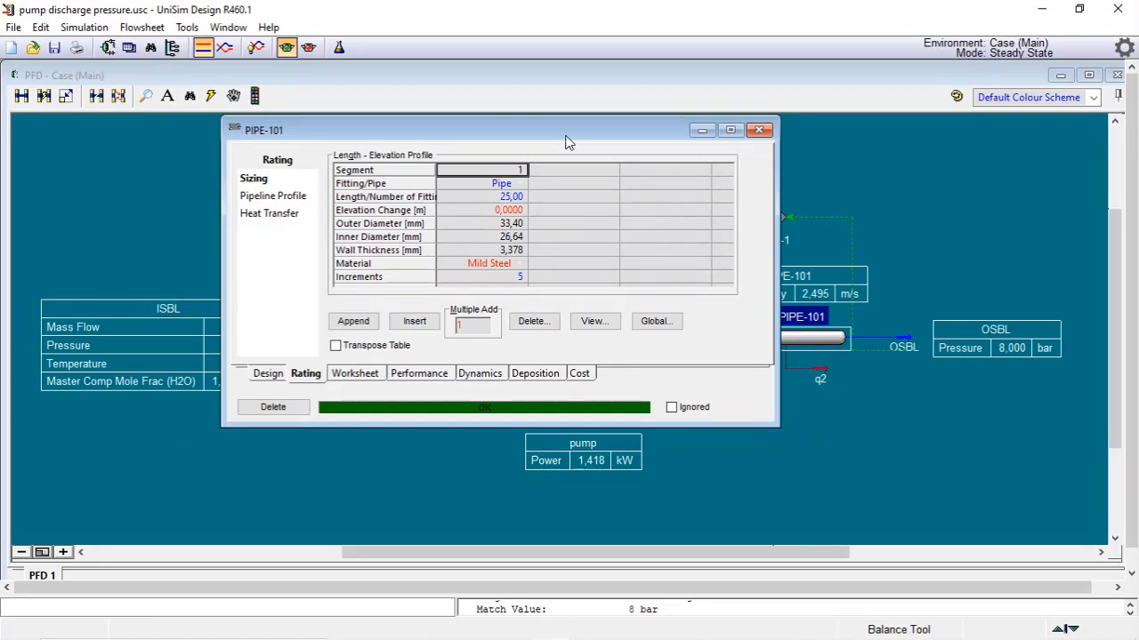
left_click(594, 321)
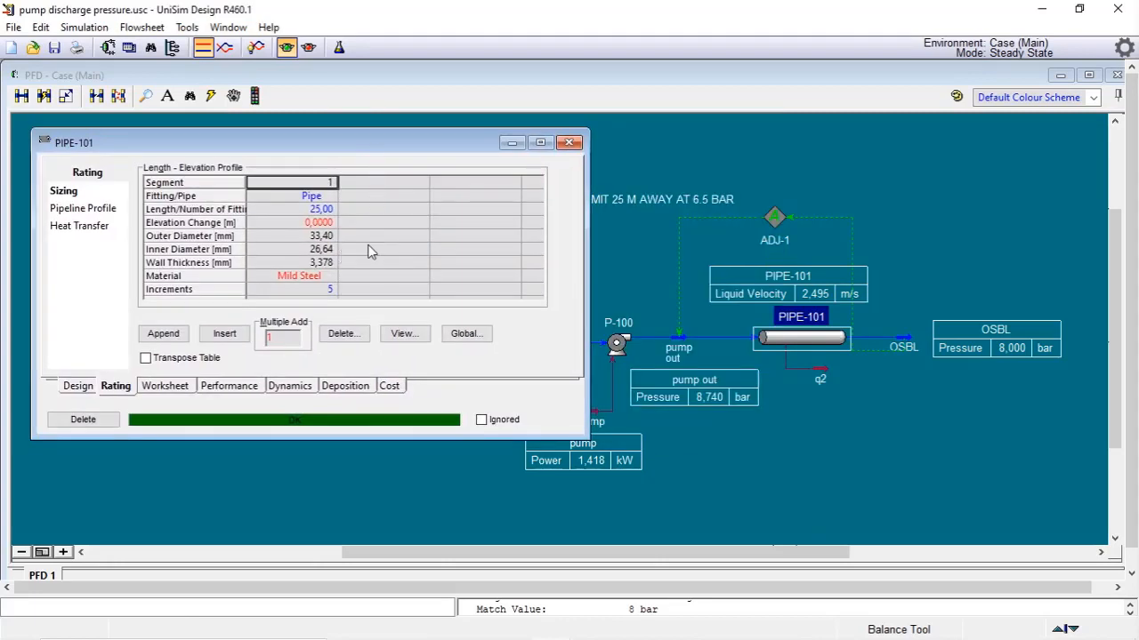
left_click(402, 333)
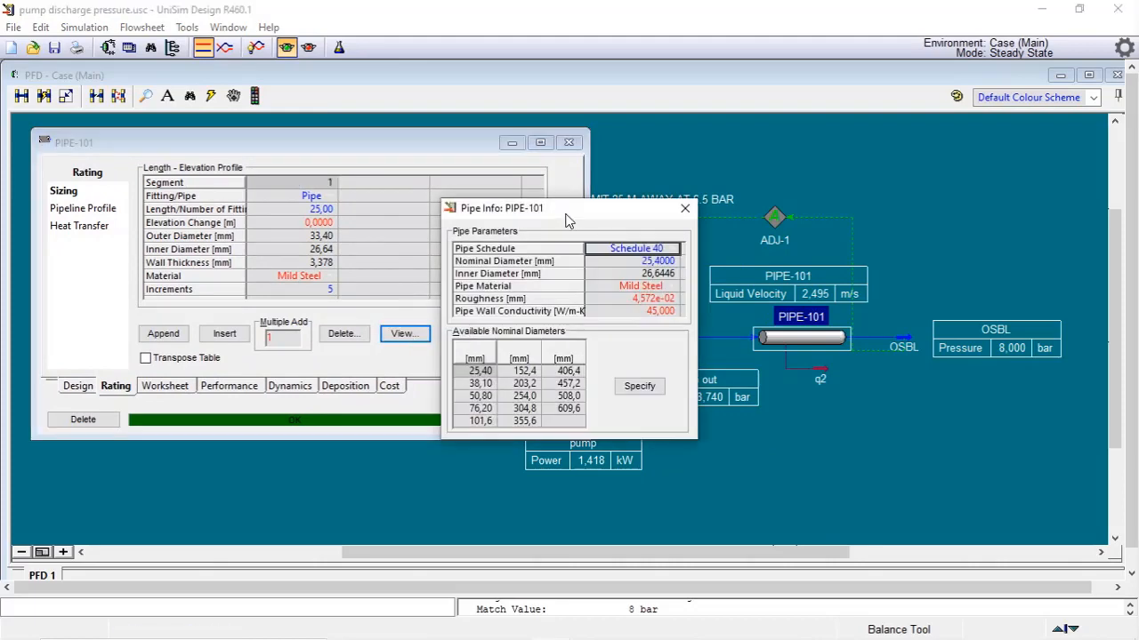
left_click_drag(567, 213, 467, 170)
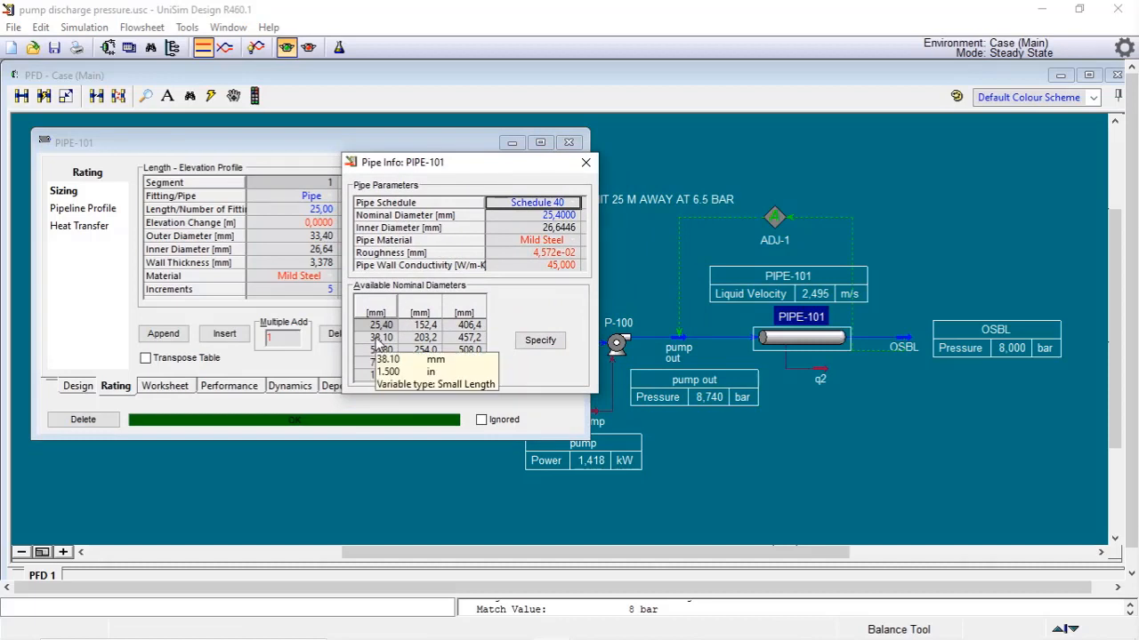
left_click(379, 339)
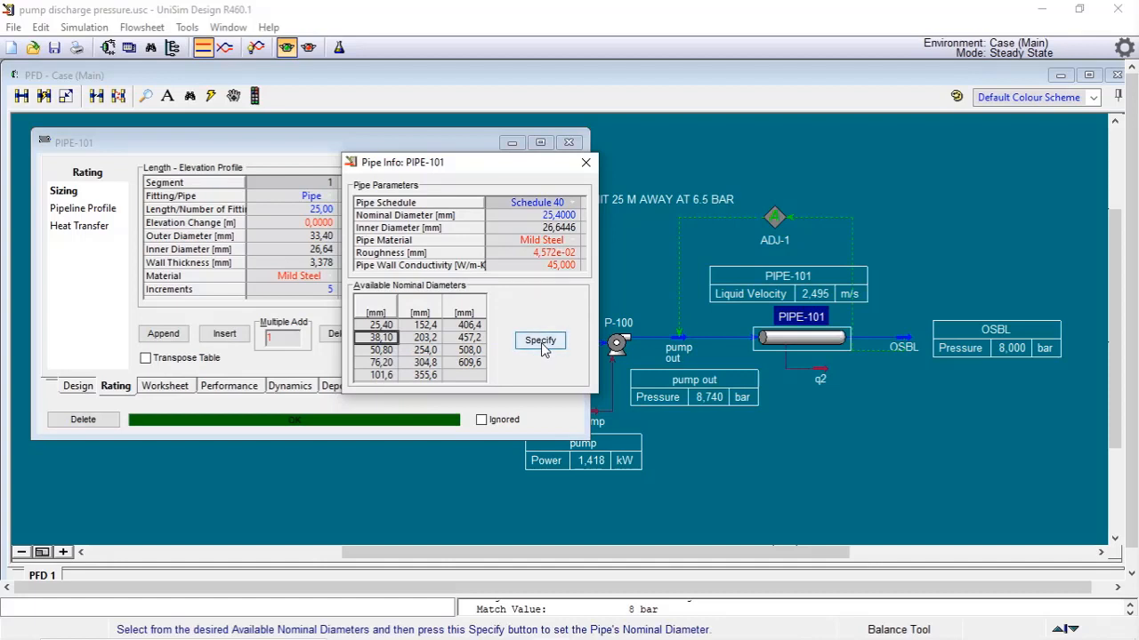
left_click(540, 343)
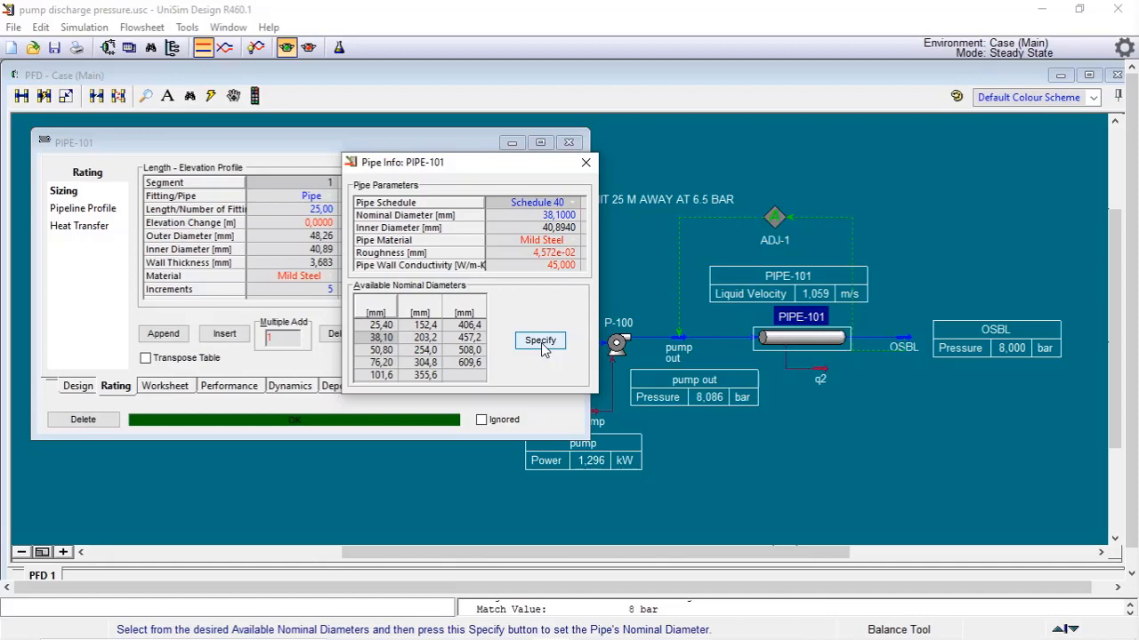
left_click(541, 347)
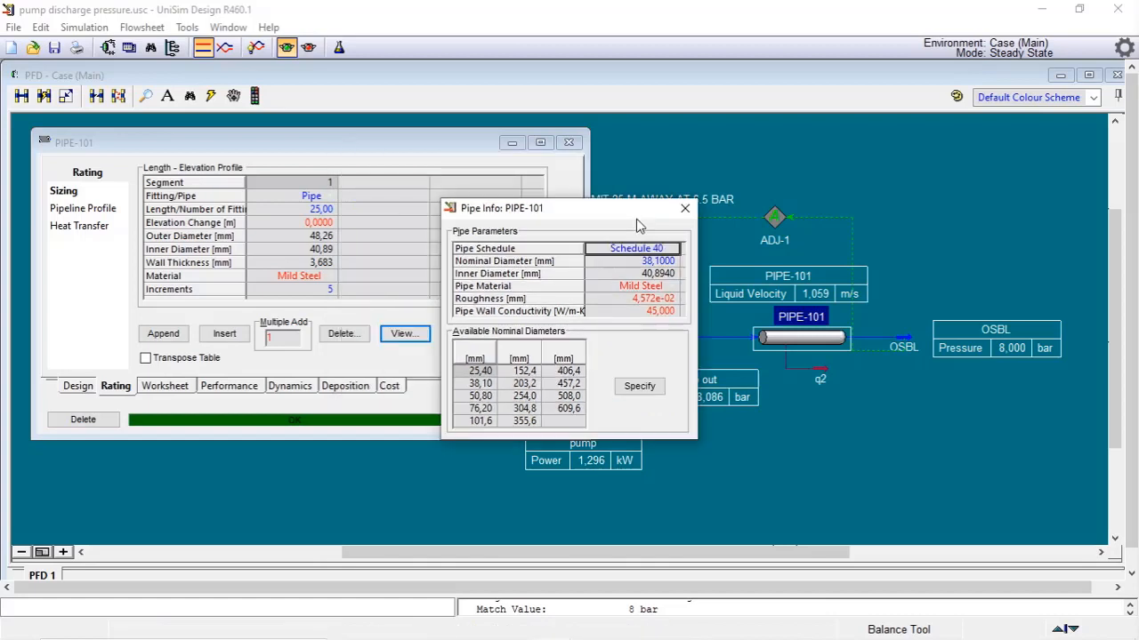
left_click(684, 210)
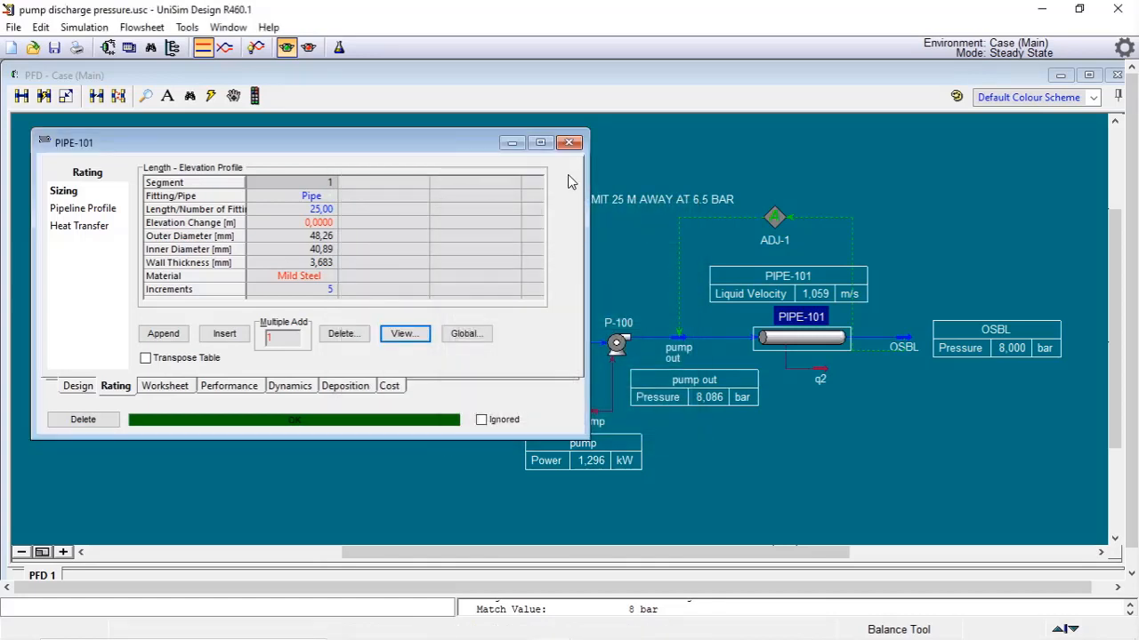
left_click(570, 142)
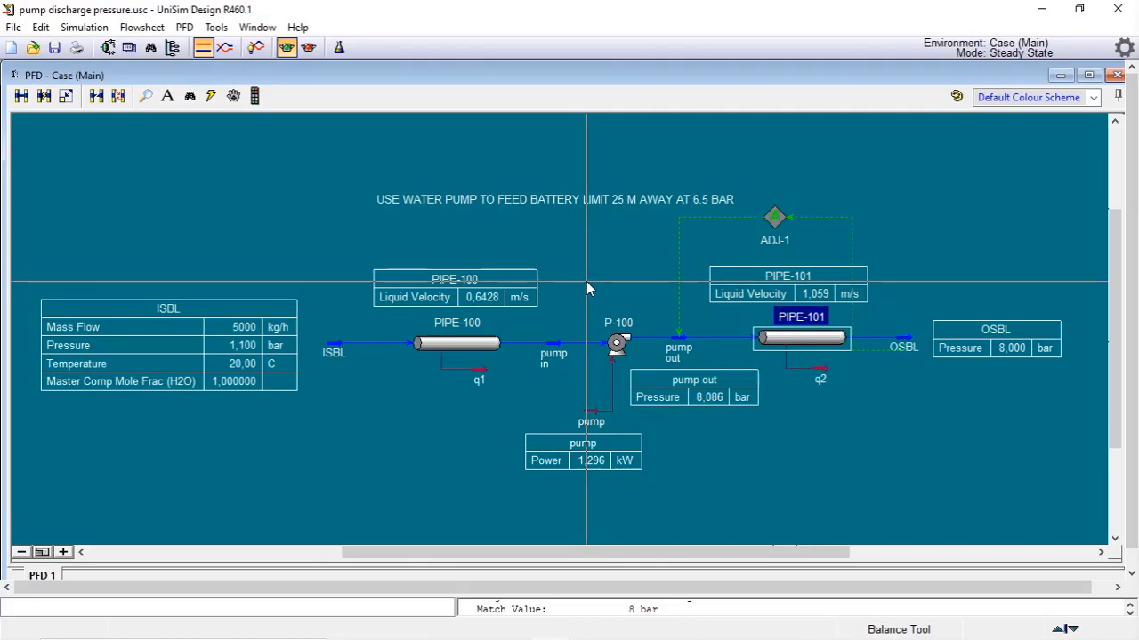
left_click(878, 461)
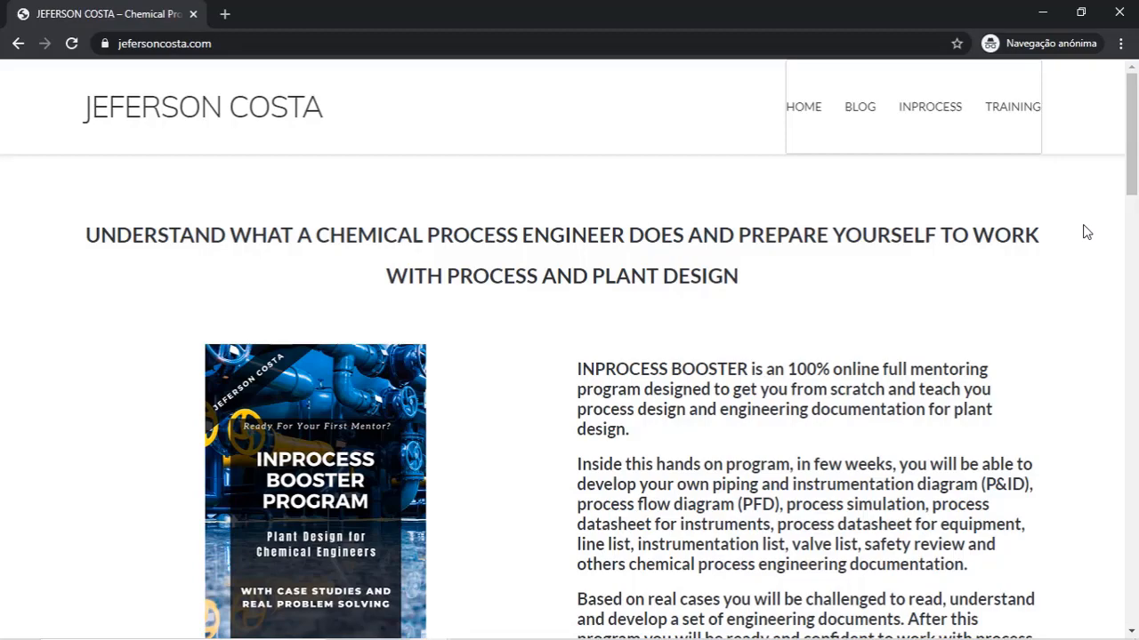
scroll(1086, 231, "down", 8)
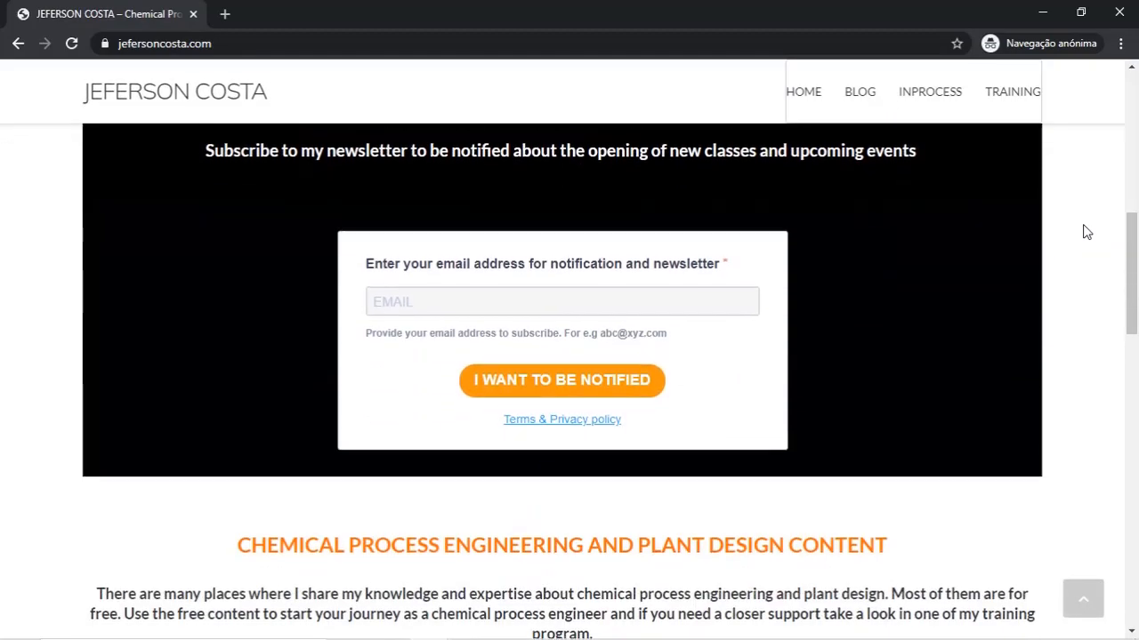
scroll(1086, 232, "down", 6)
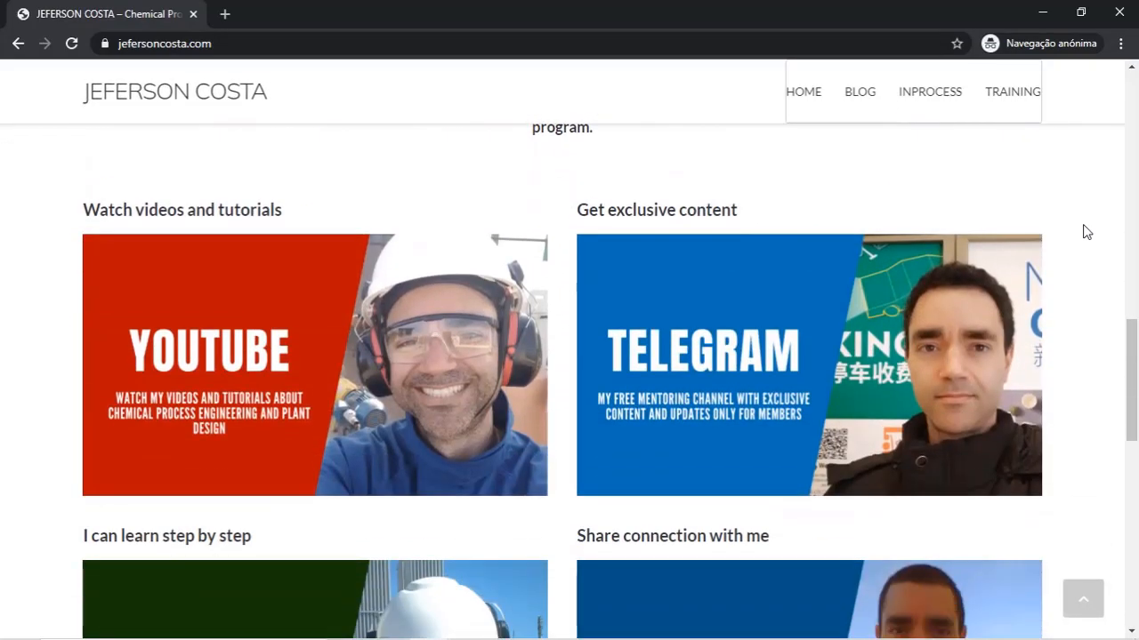
scroll(1086, 232, "down", 3)
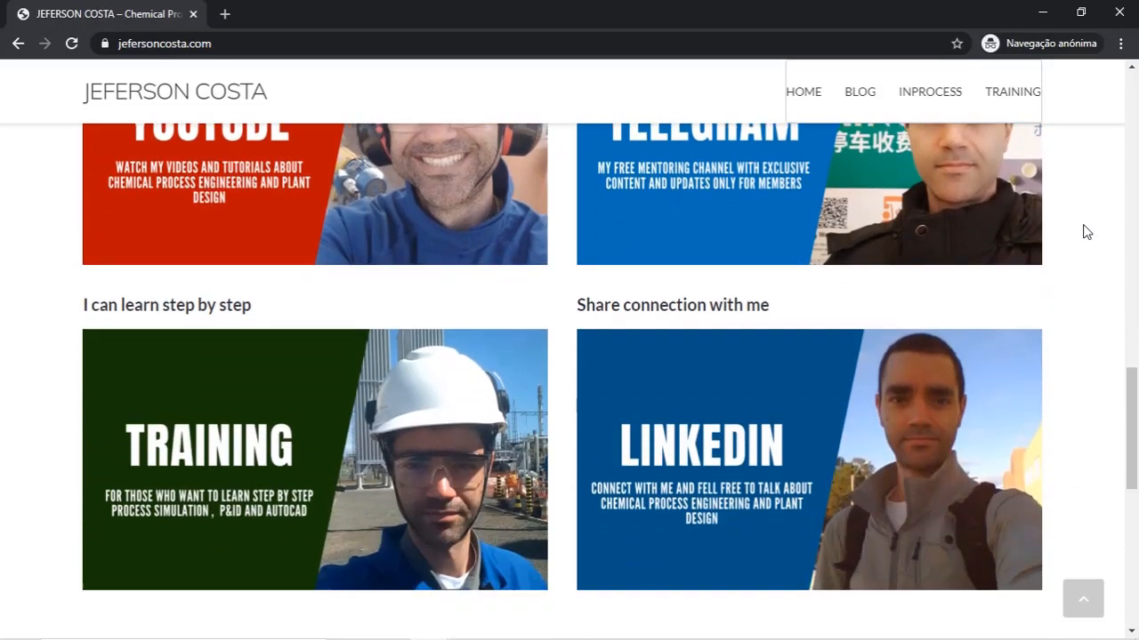
scroll(1086, 232, "down", 4)
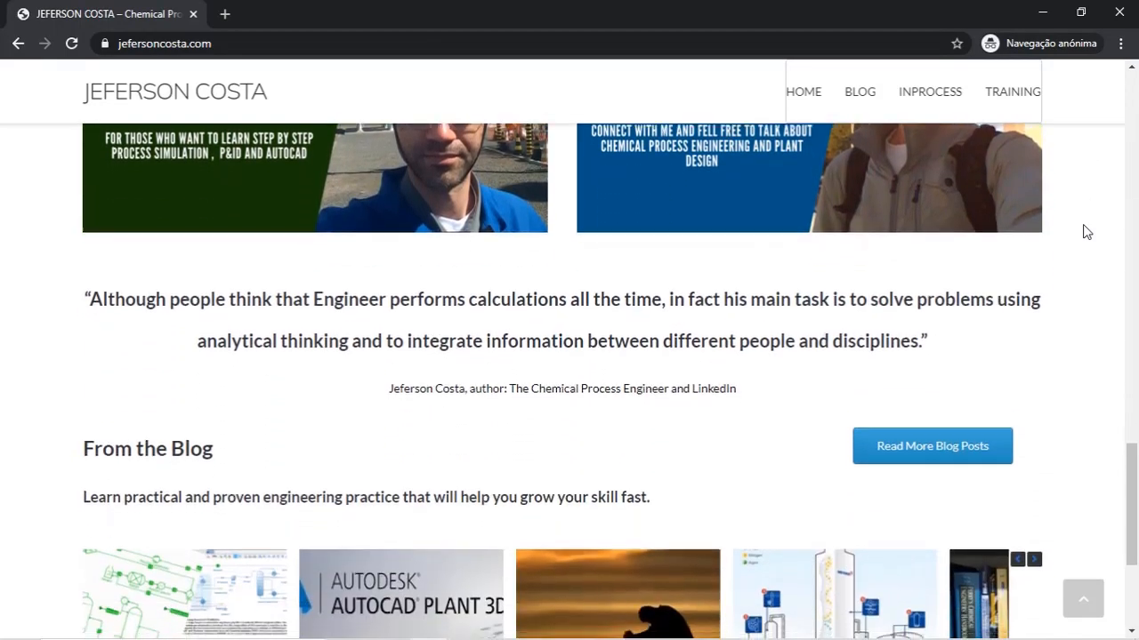
scroll(1086, 232, "down", 3)
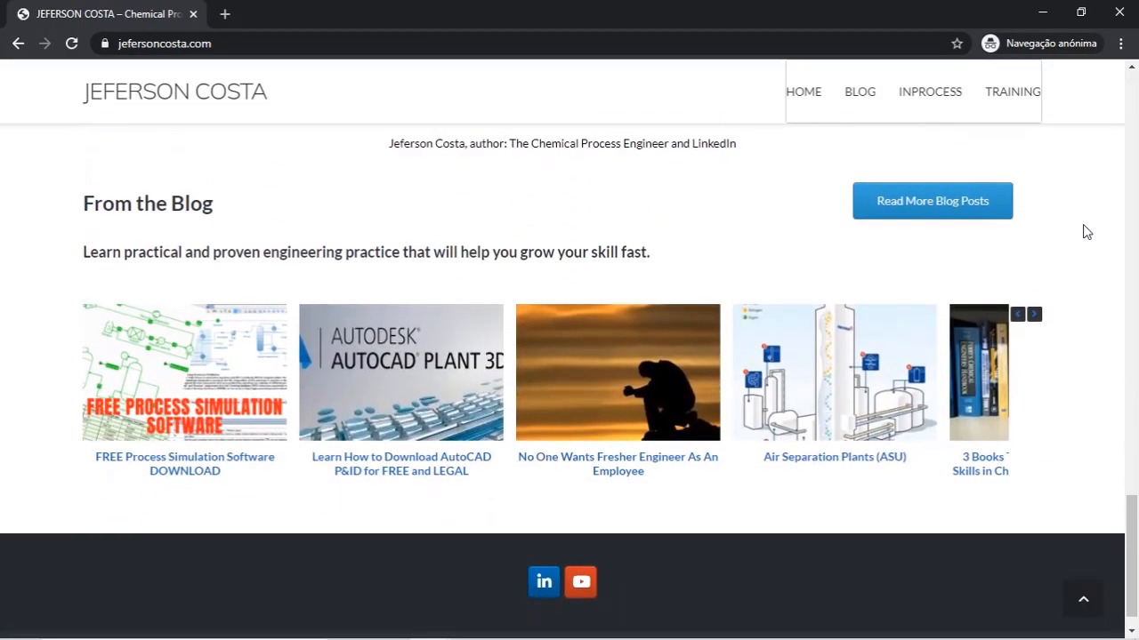